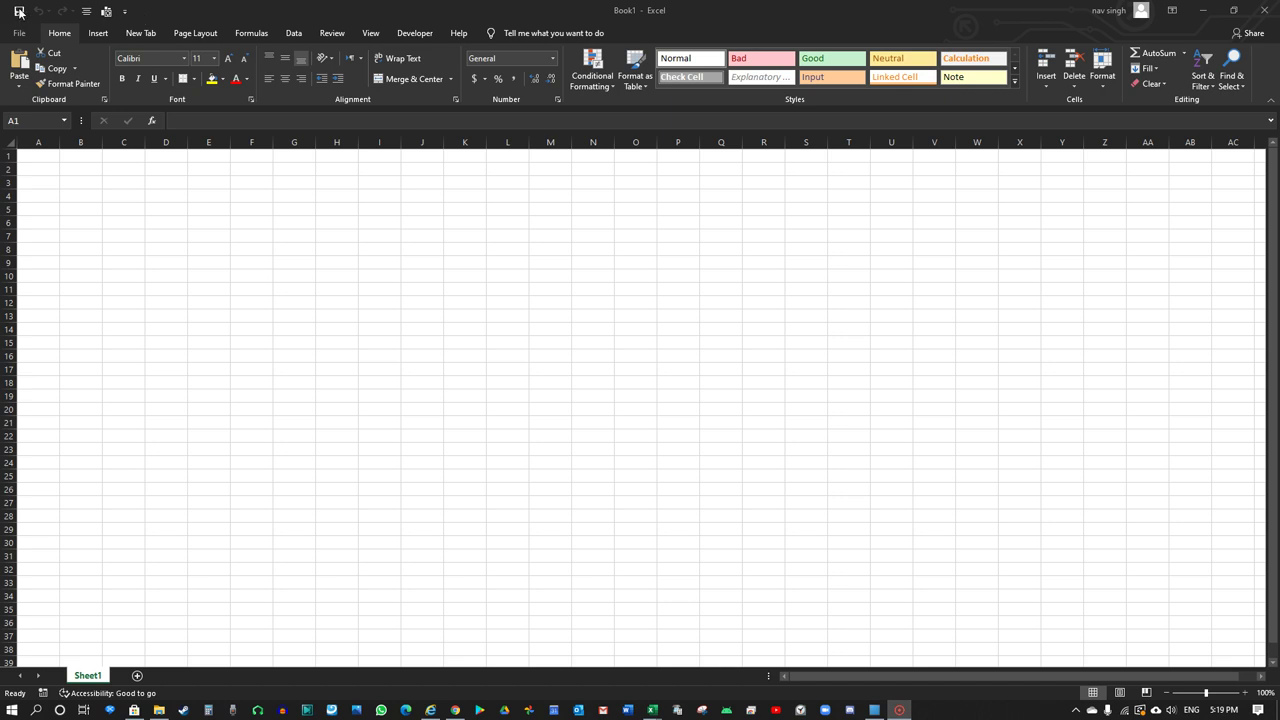
Step: Preview the Quick Access Toolbar customization options, then open the File backstage
{"action": "right_click", "coordinate": [19, 12]}
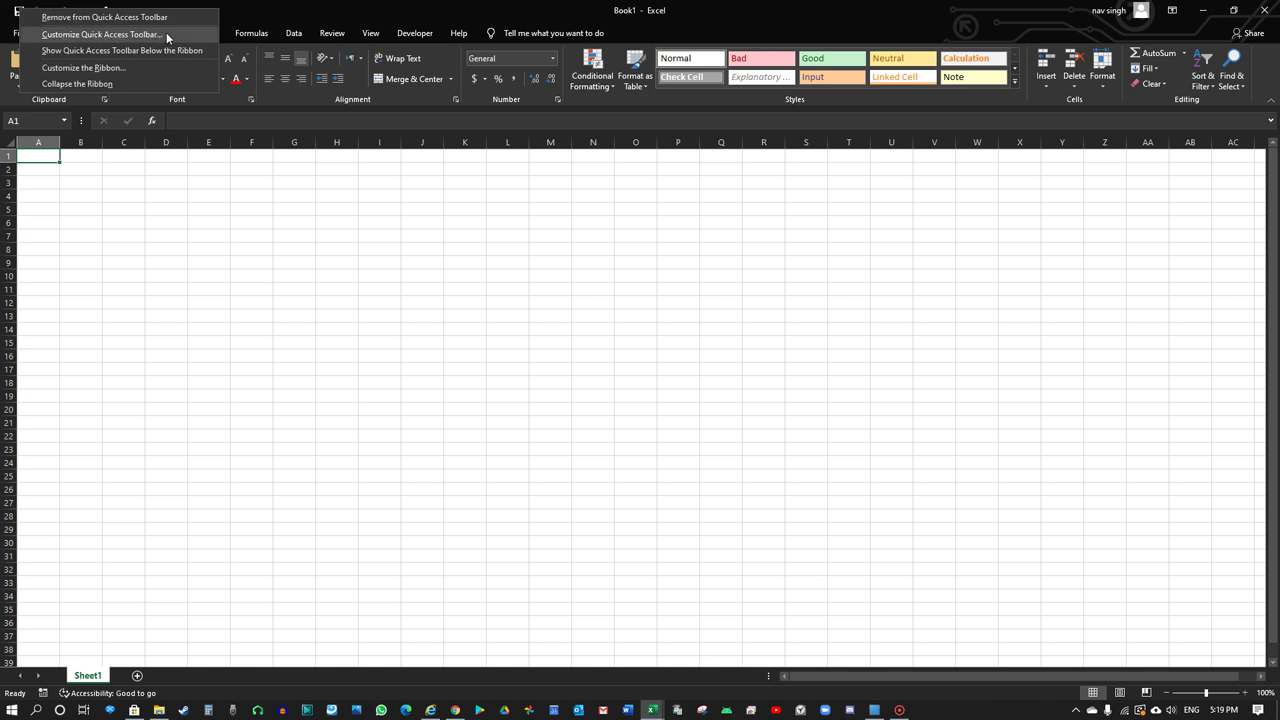
{"action": "left_click", "coordinate": [236, 18]}
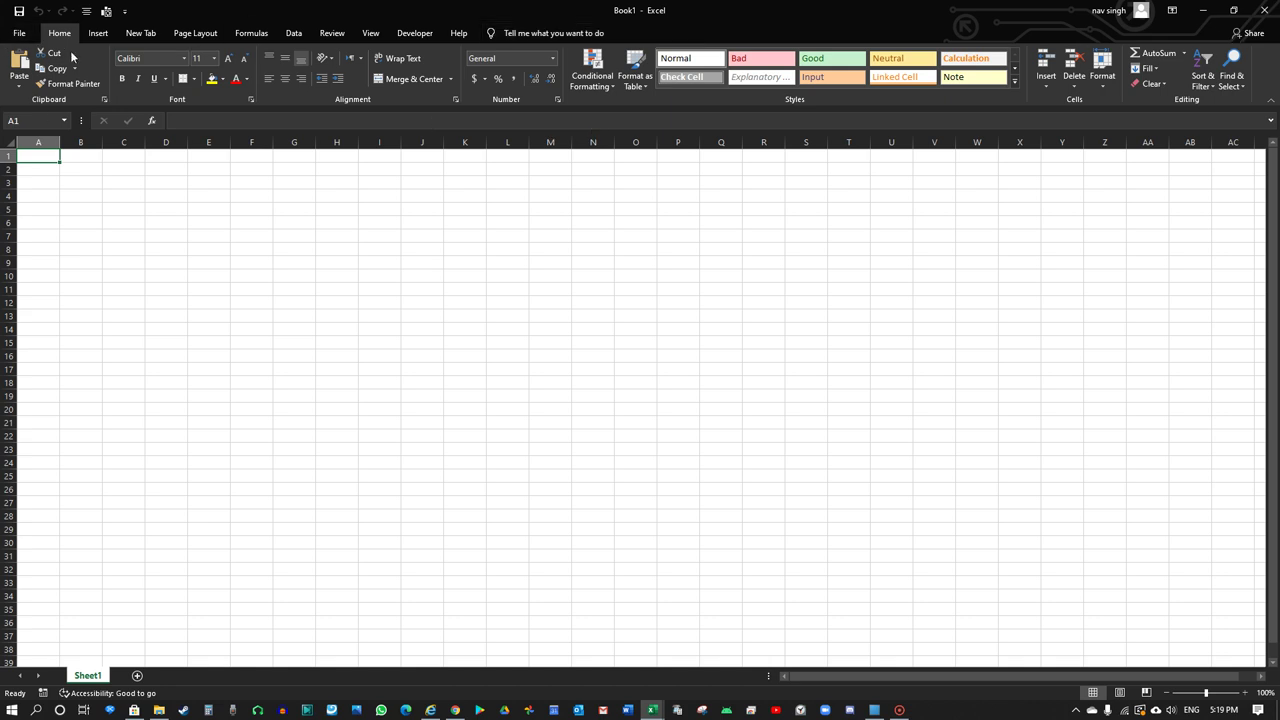
{"action": "left_click", "coordinate": [20, 37]}
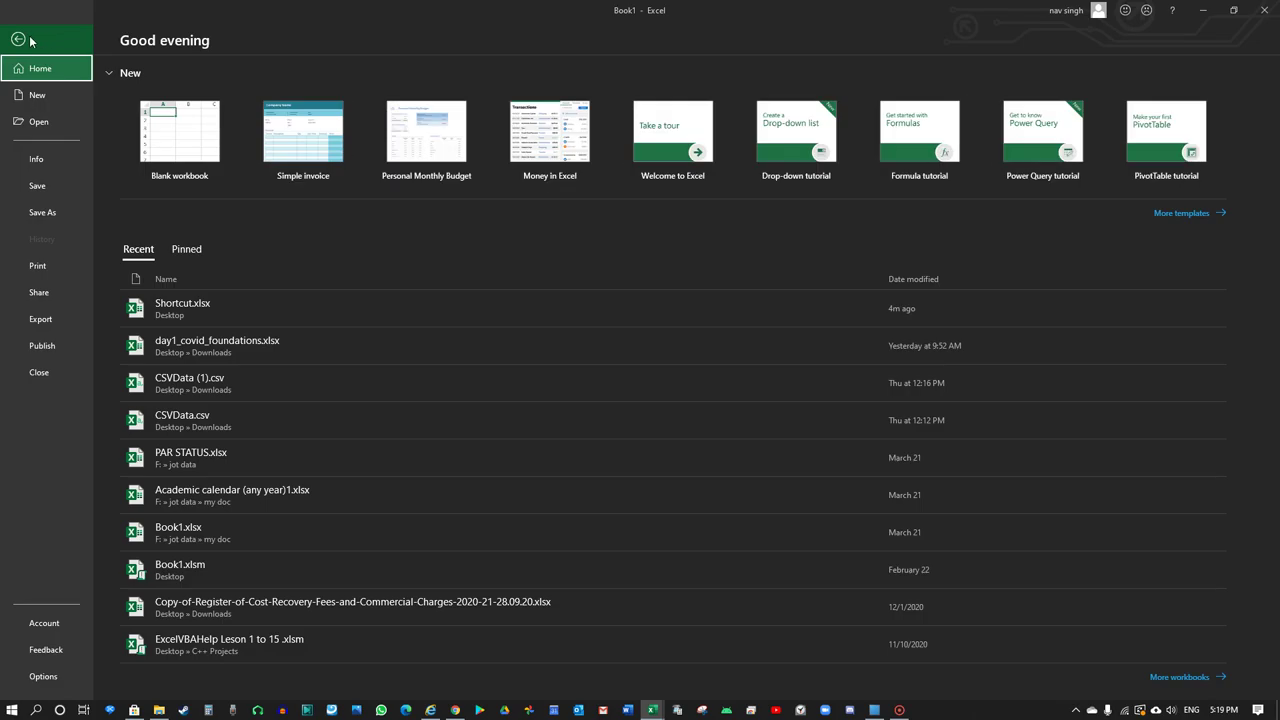
Step: Return to the worksheet and browse Insert before switching to the custom New Tab
{"action": "left_click", "coordinate": [50, 38]}
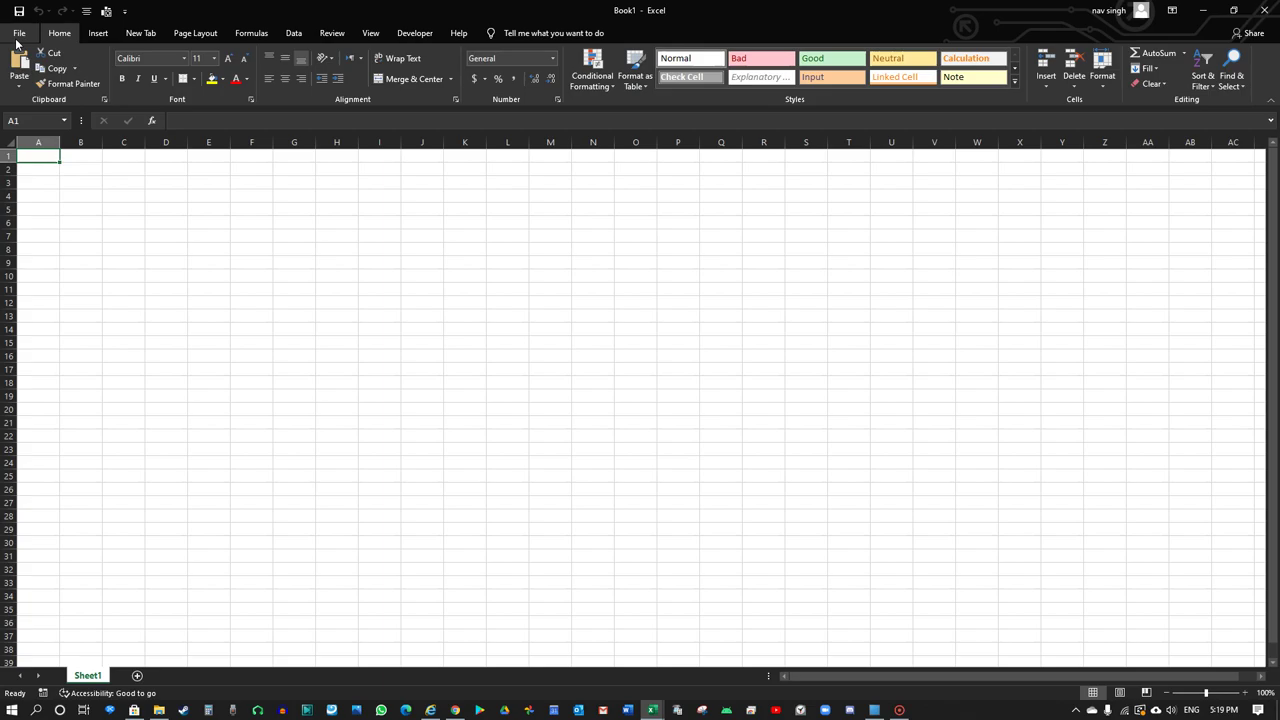
{"action": "left_click", "coordinate": [98, 37]}
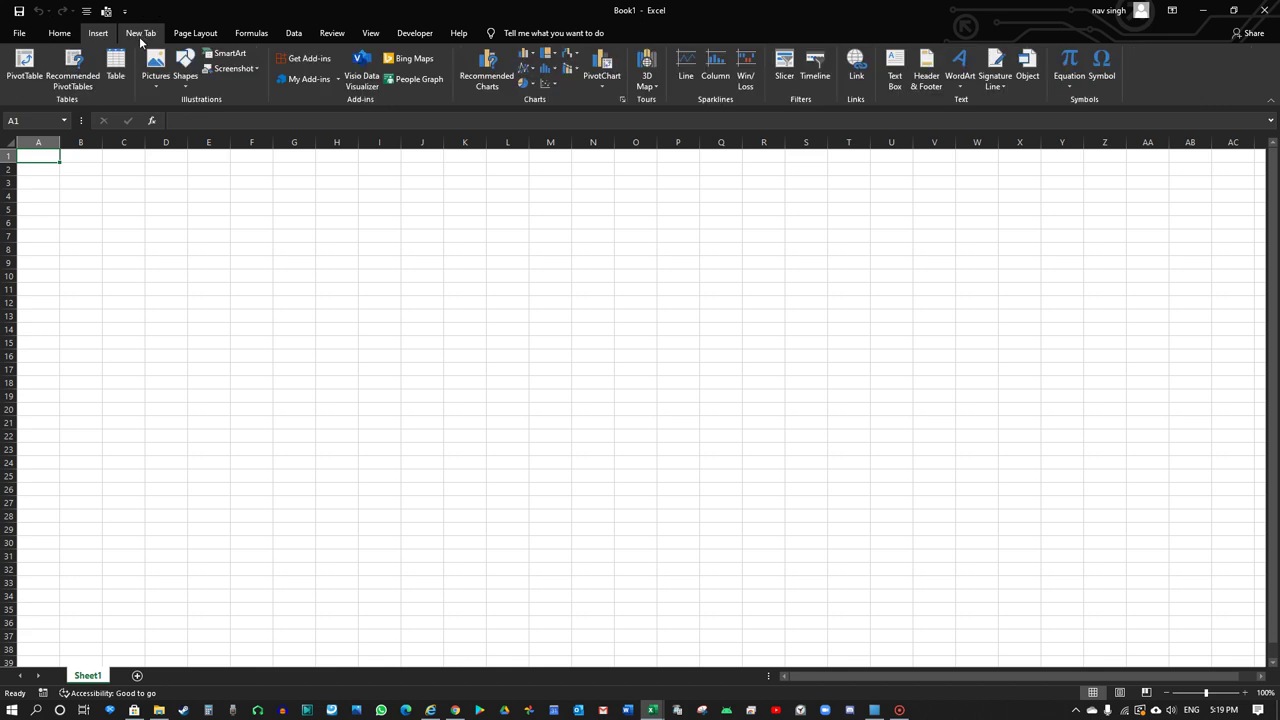
{"action": "left_click", "coordinate": [138, 37]}
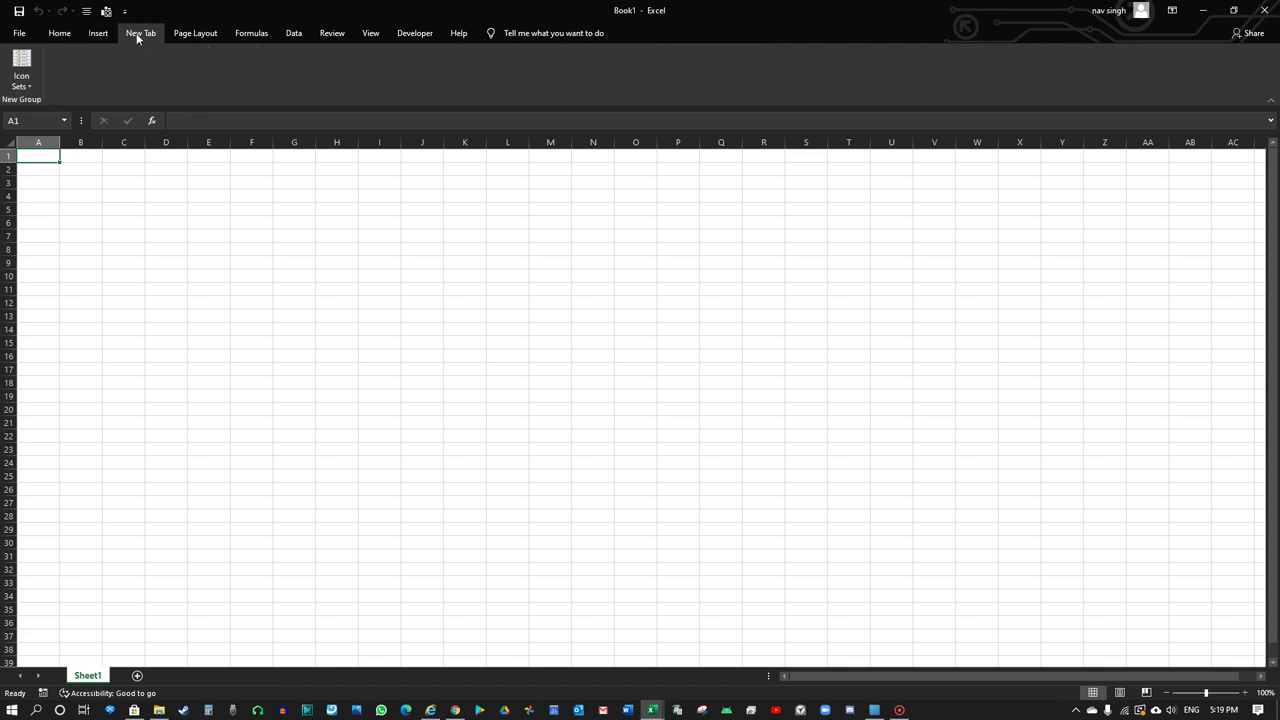
Step: Show the Page Layout tab and select cell F7, which appears in the Name Box
{"action": "left_click", "coordinate": [196, 34]}
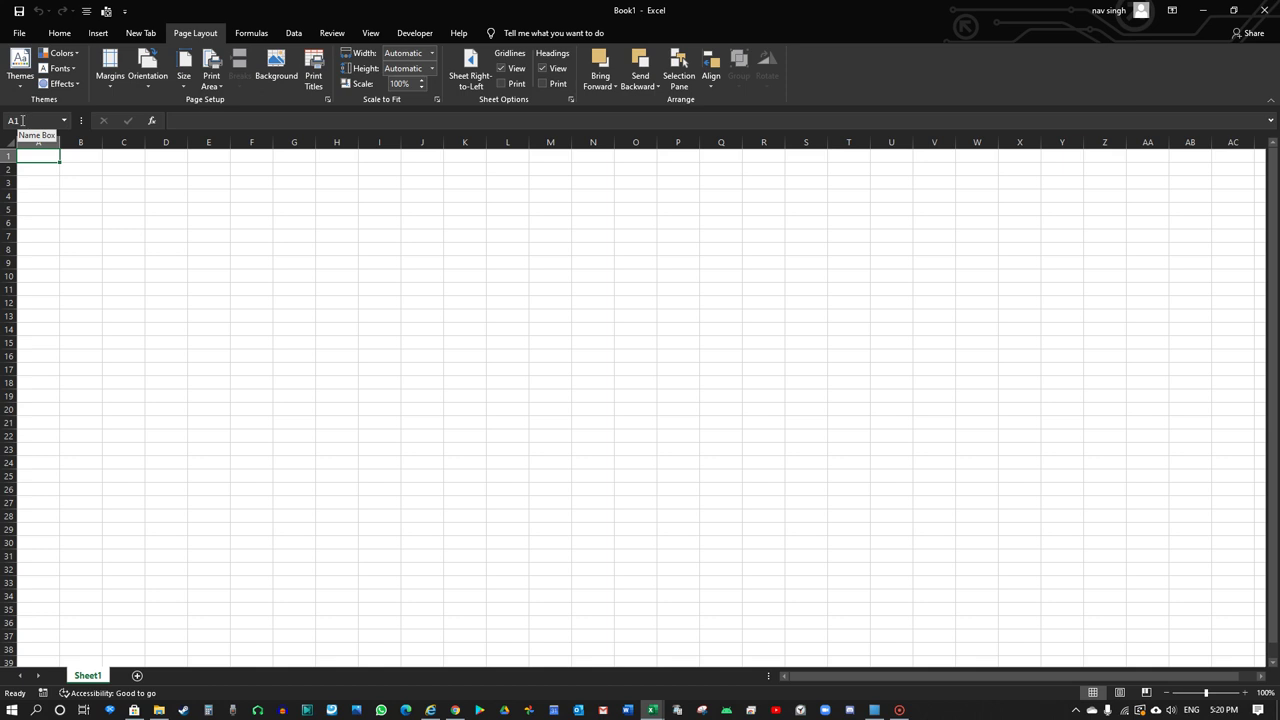
{"action": "left_click", "coordinate": [235, 234]}
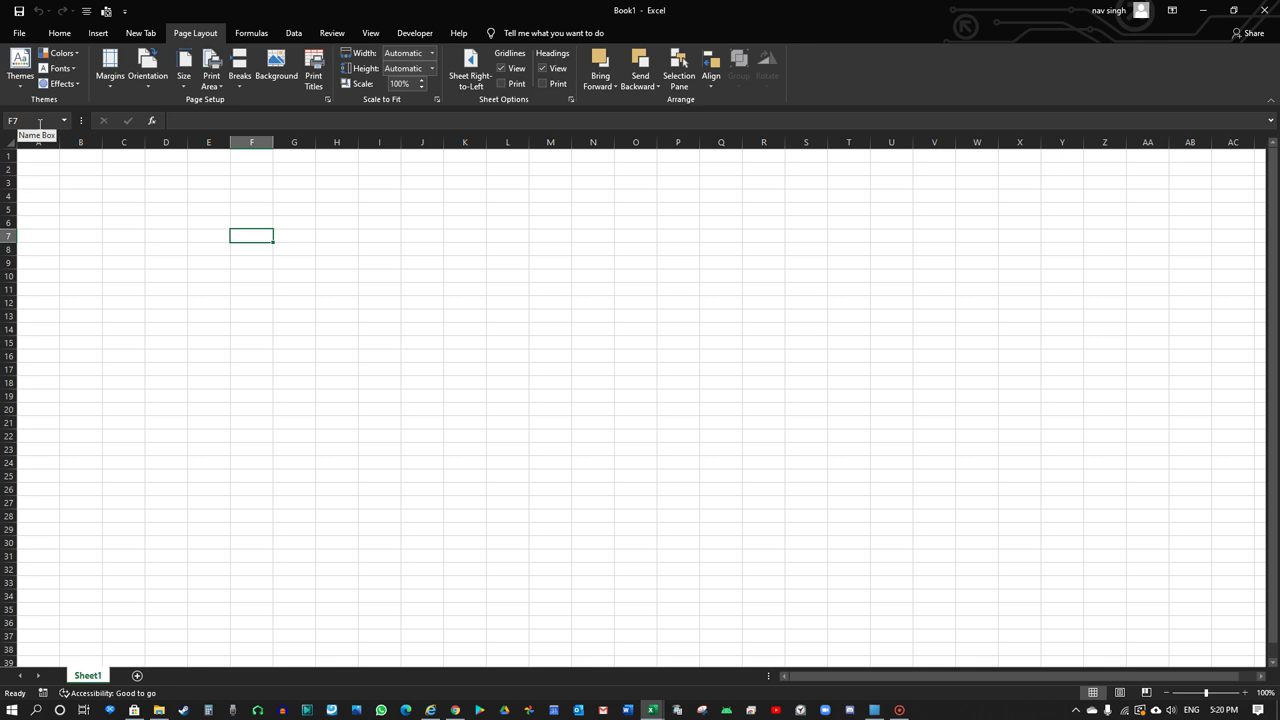
{"action": "left_click", "coordinate": [81, 234]}
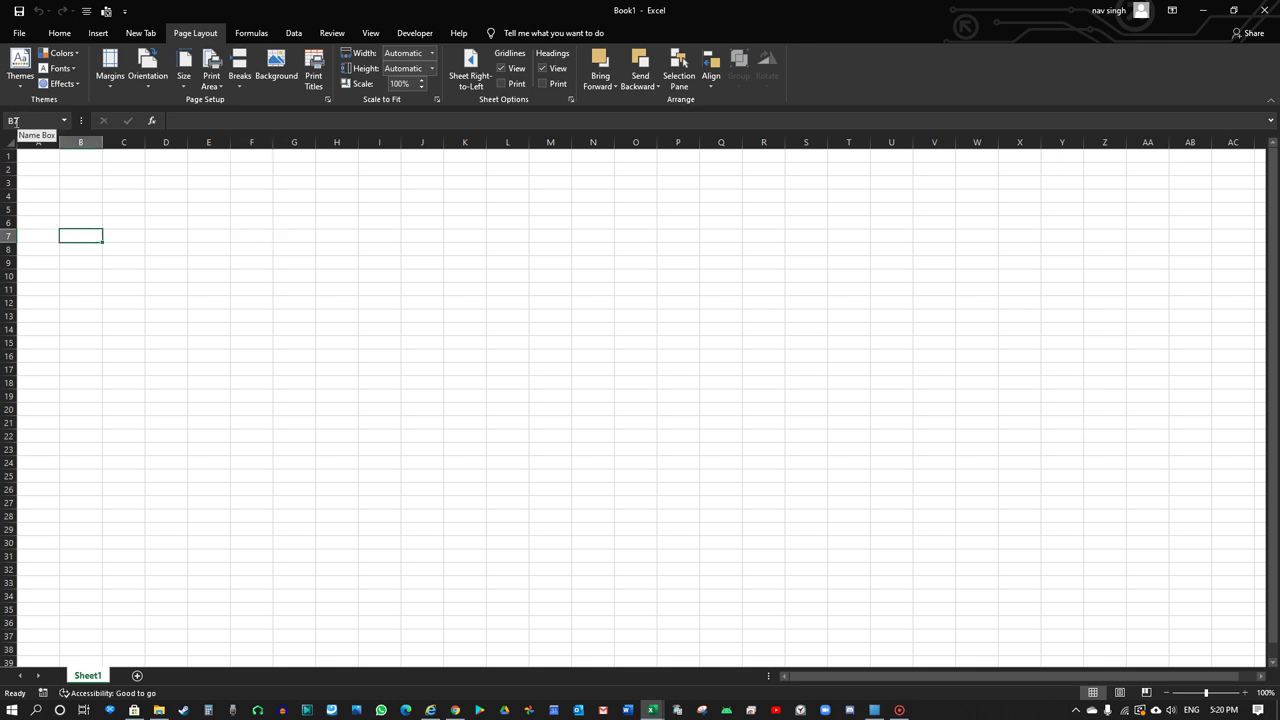
{"action": "left_click", "coordinate": [150, 182]}
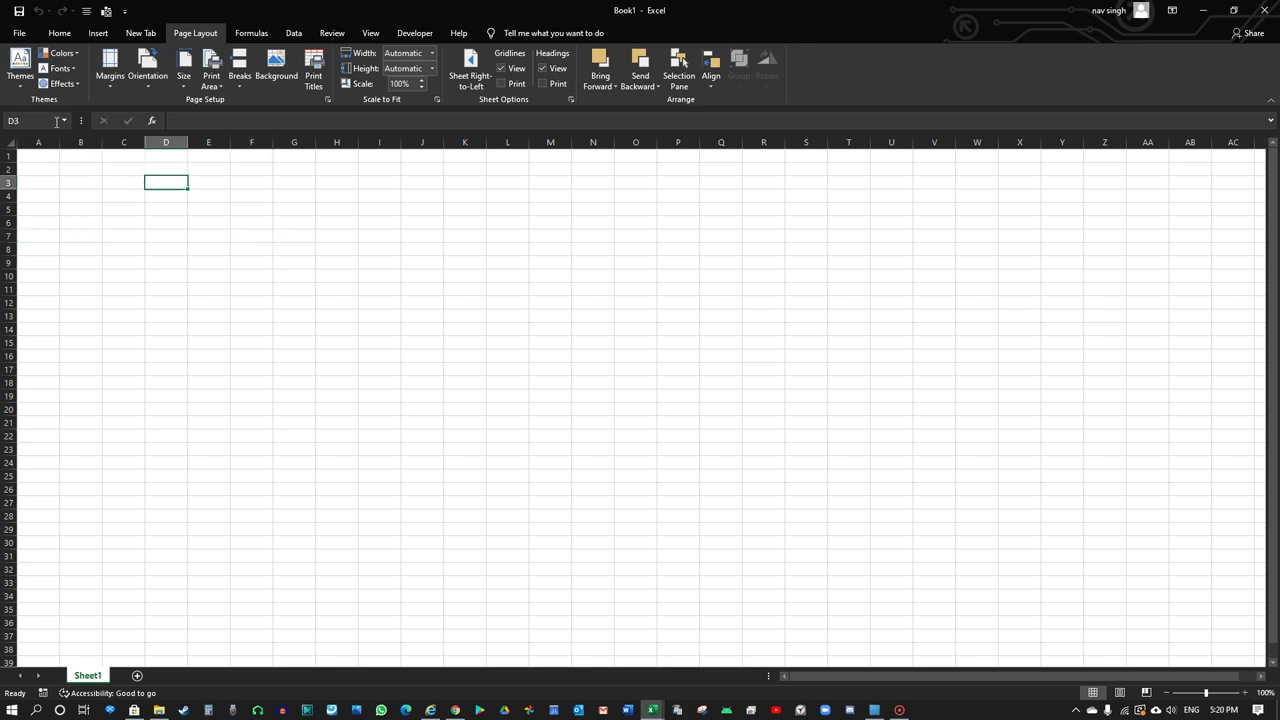
{"action": "left_click", "coordinate": [65, 120]}
{"action": "left_click", "coordinate": [65, 120]}
{"action": "left_click", "coordinate": [197, 122]}
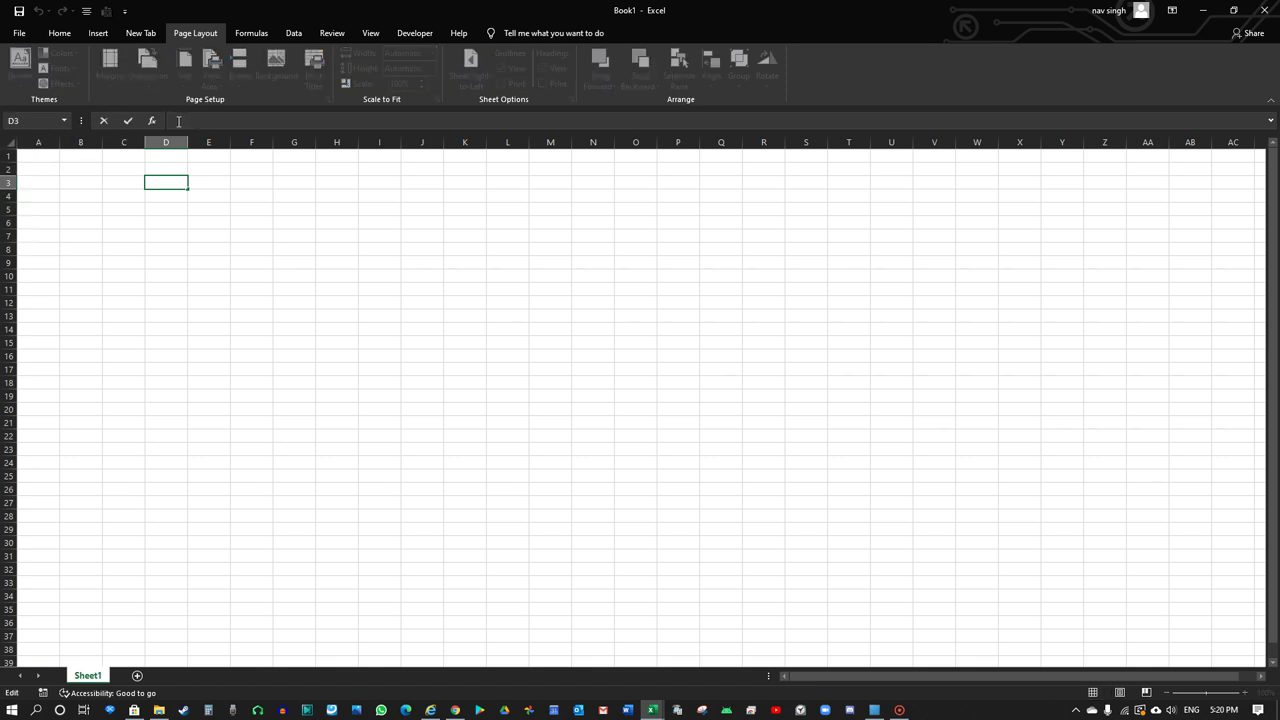
{"action": "right_click", "coordinate": [172, 120]}
{"action": "key", "text": "Escape"}
{"action": "left_click", "coordinate": [165, 199]}
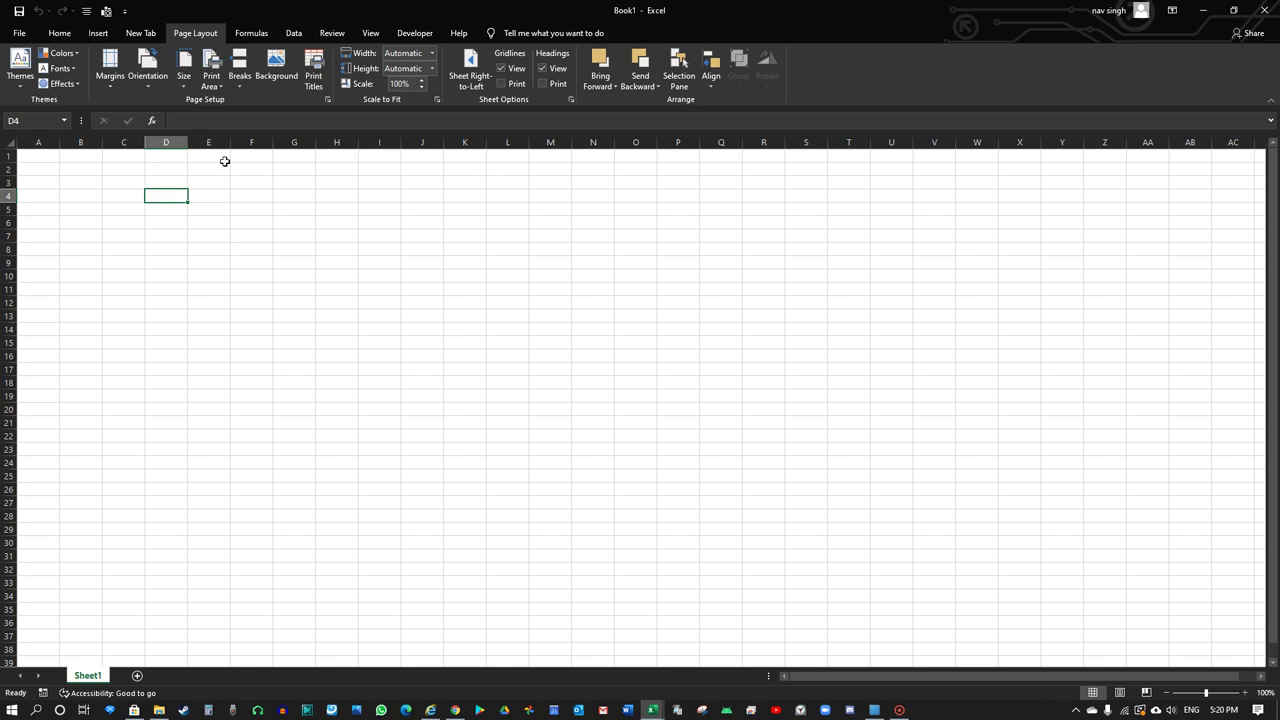
{"action": "mouse_move", "coordinate": [28, 153]}
{"action": "left_mouse_down"}
{"action": "mouse_move", "coordinate": [1006, 145]}
{"action": "mouse_move", "coordinate": [34, 152]}
{"action": "left_mouse_up"}
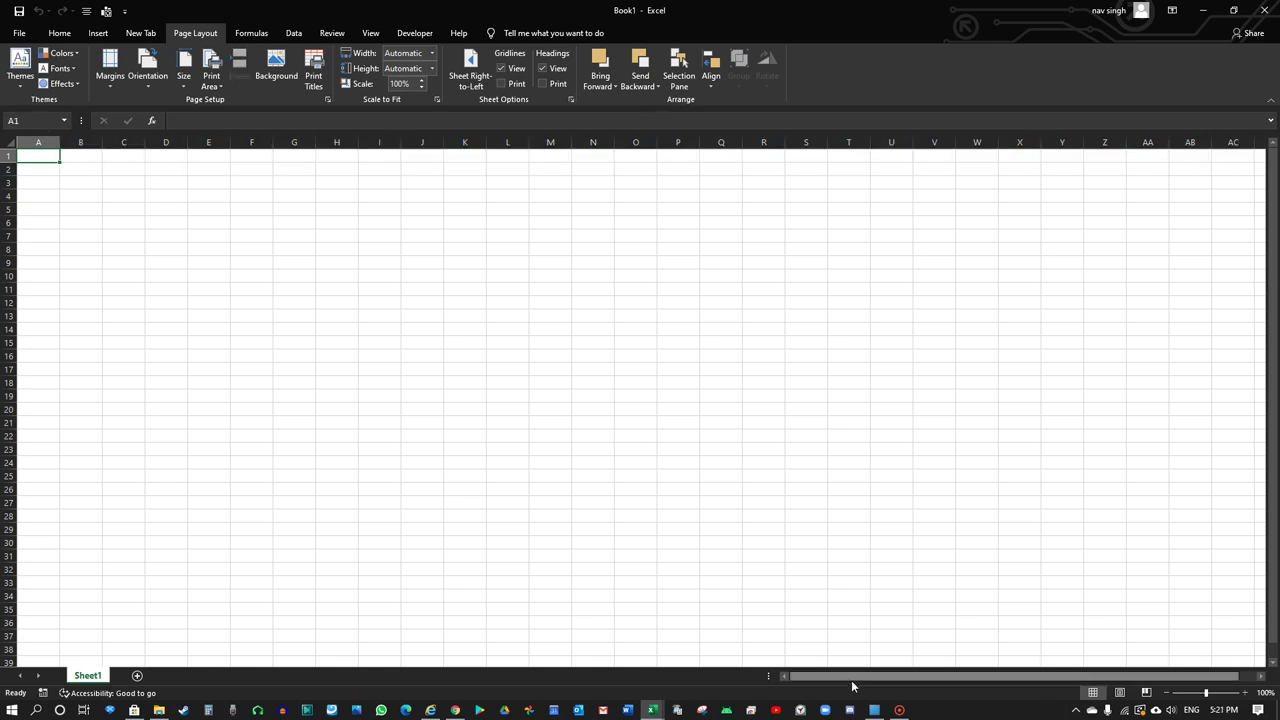
{"action": "left_click_drag", "start_coordinate": [855, 677], "coordinate": [1268, 695]}
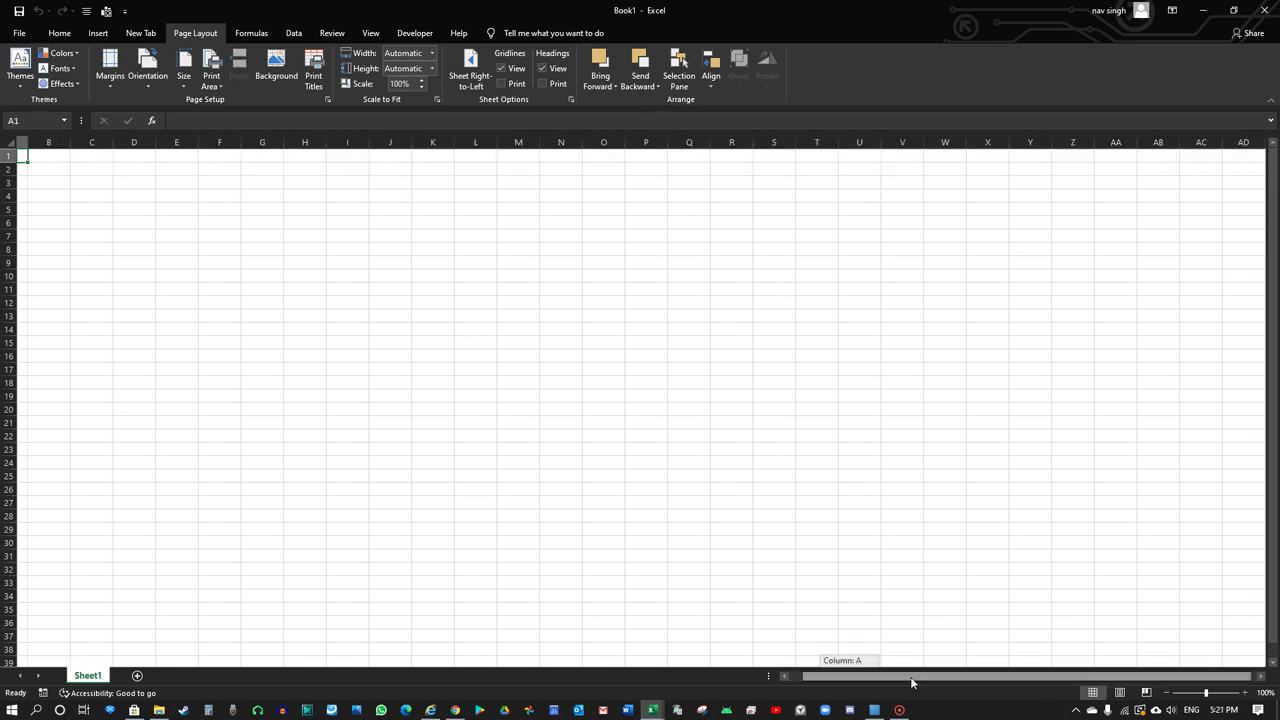
{"action": "left_click", "coordinate": [1263, 680]}
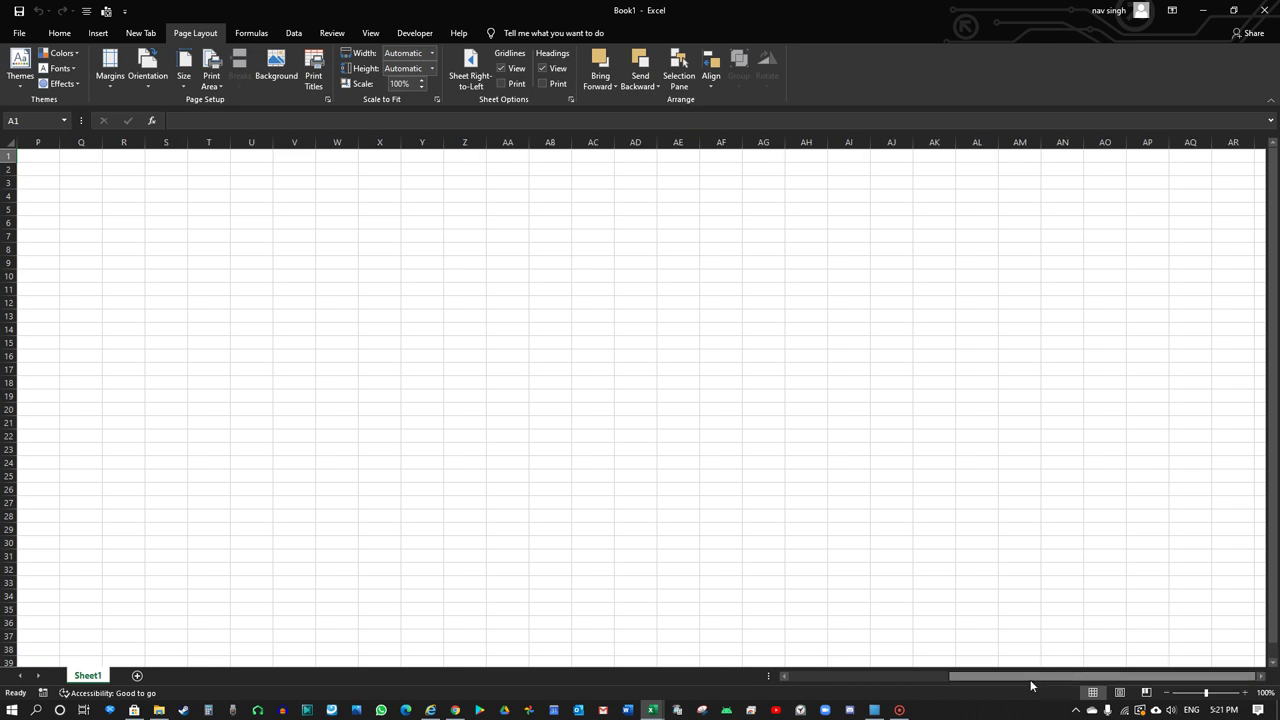
{"action": "left_click_drag", "start_coordinate": [1031, 678], "coordinate": [832, 676]}
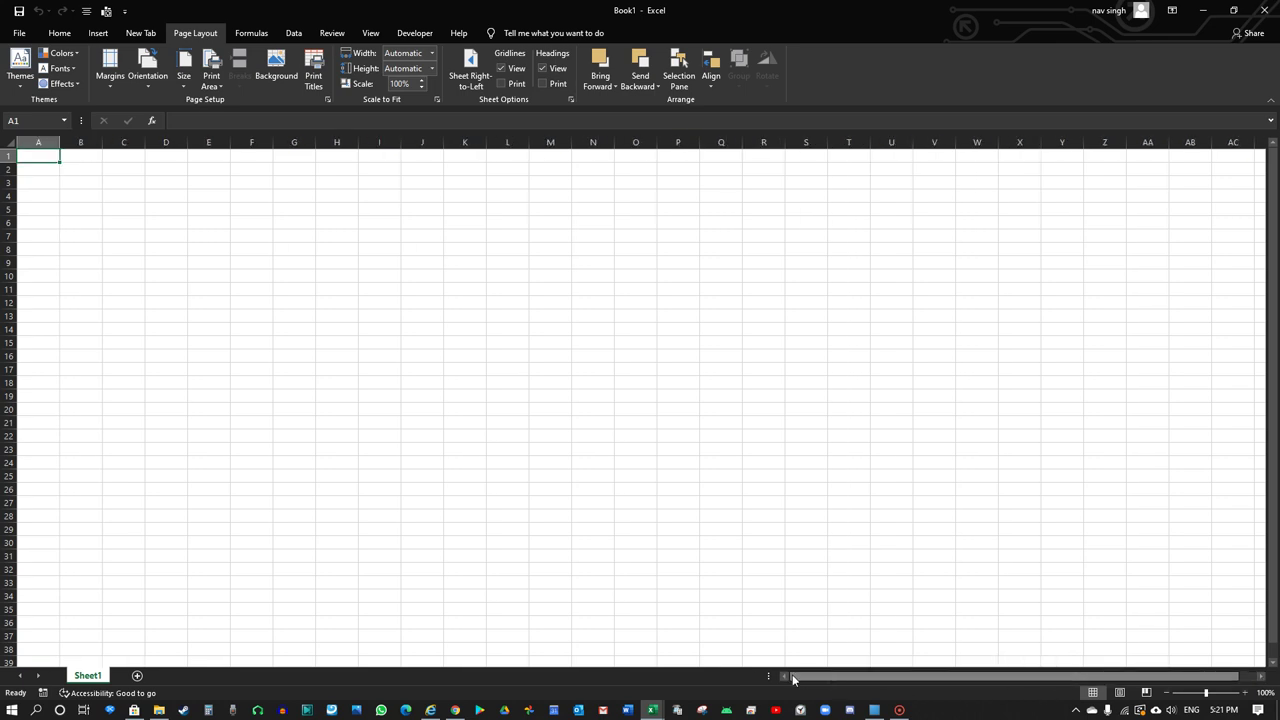
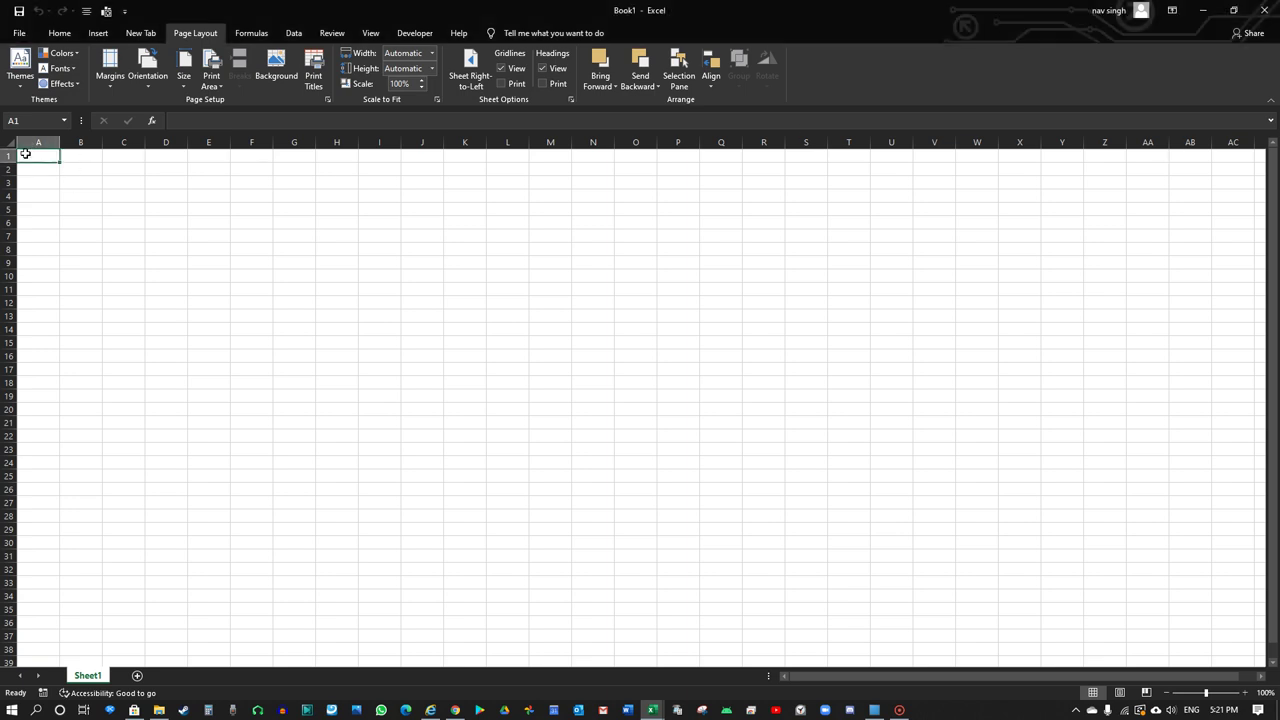
Step: Practise selecting cell blocks around A2 and B3:B32, the whole of column A, and row 1
{"action": "mouse_move", "coordinate": [40, 171]}
{"action": "left_mouse_down"}
{"action": "mouse_move", "coordinate": [688, 205]}
{"action": "mouse_move", "coordinate": [1238, 173]}
{"action": "left_mouse_up"}
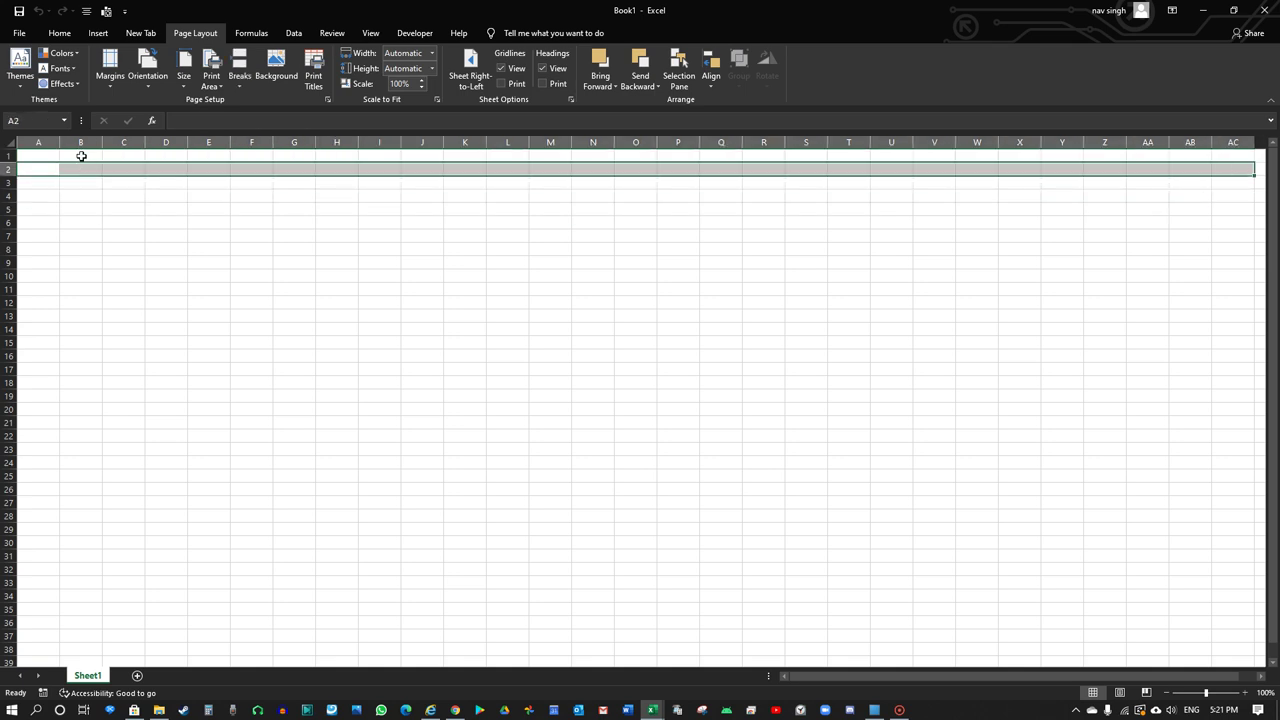
{"action": "left_click_drag", "start_coordinate": [80, 155], "coordinate": [69, 567]}
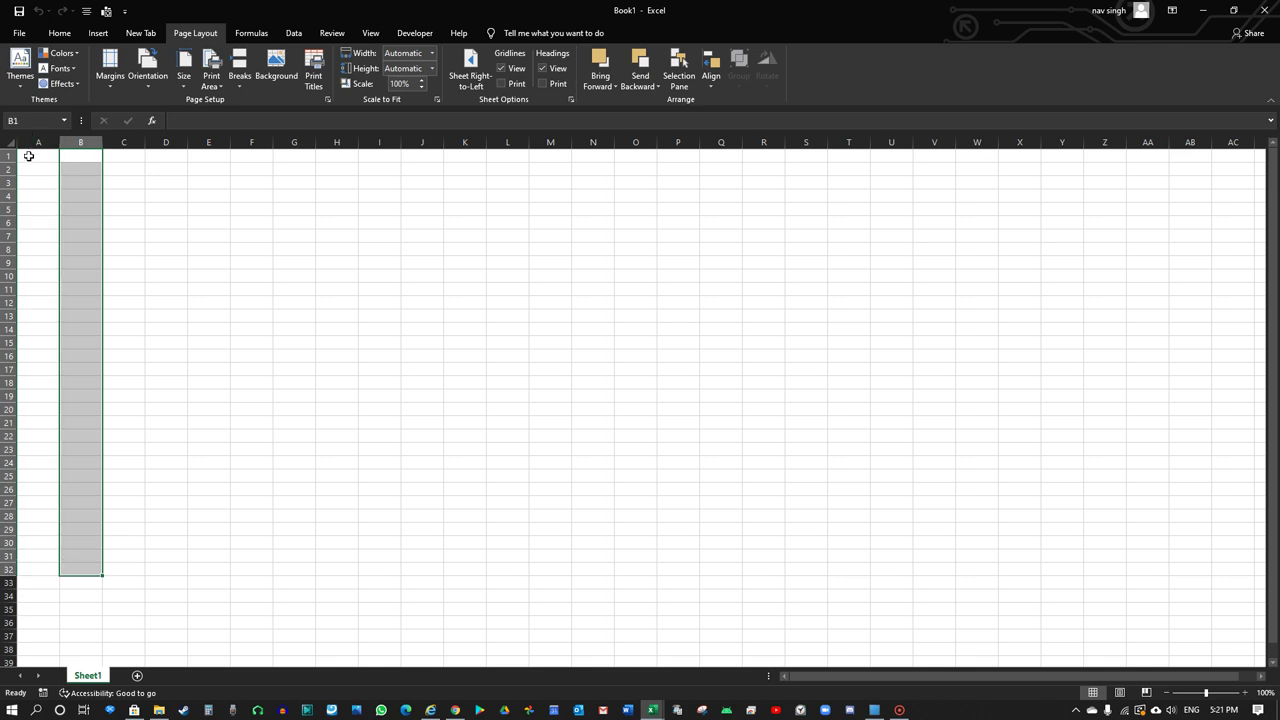
{"action": "left_click_drag", "start_coordinate": [25, 157], "coordinate": [420, 168]}
{"action": "left_click_drag", "start_coordinate": [77, 183], "coordinate": [80, 571]}
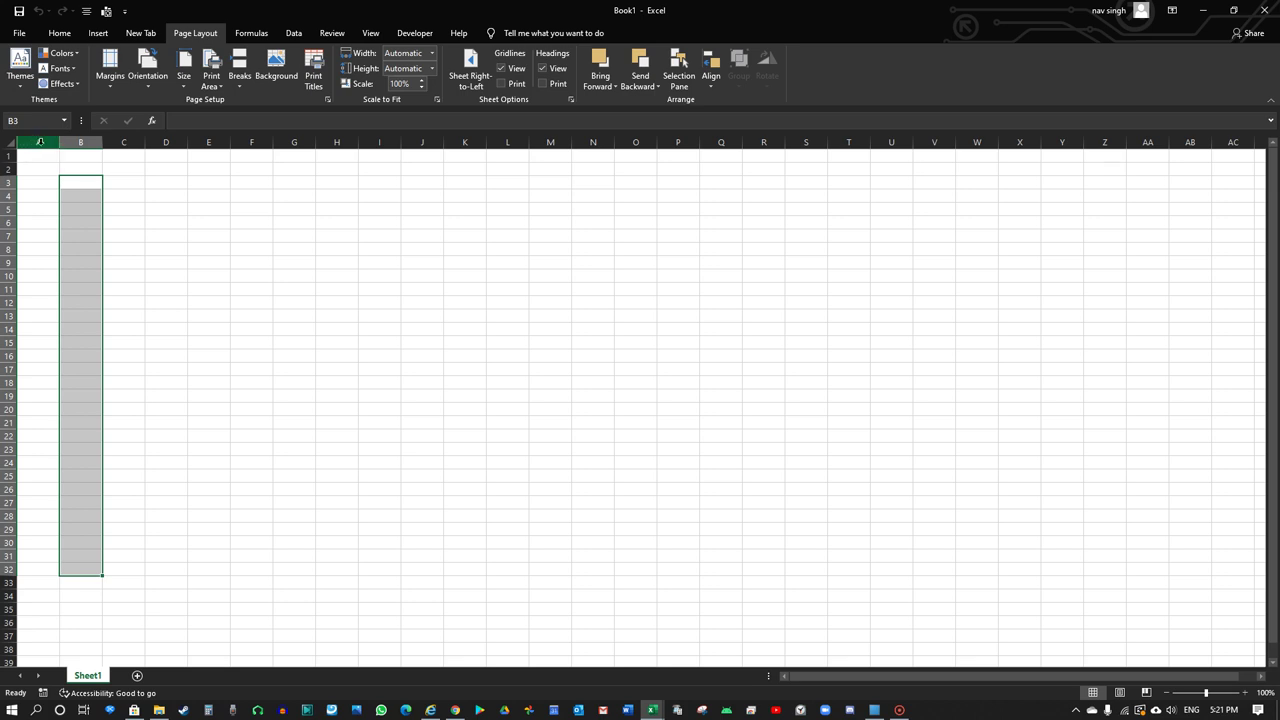
{"action": "left_click", "coordinate": [40, 141]}
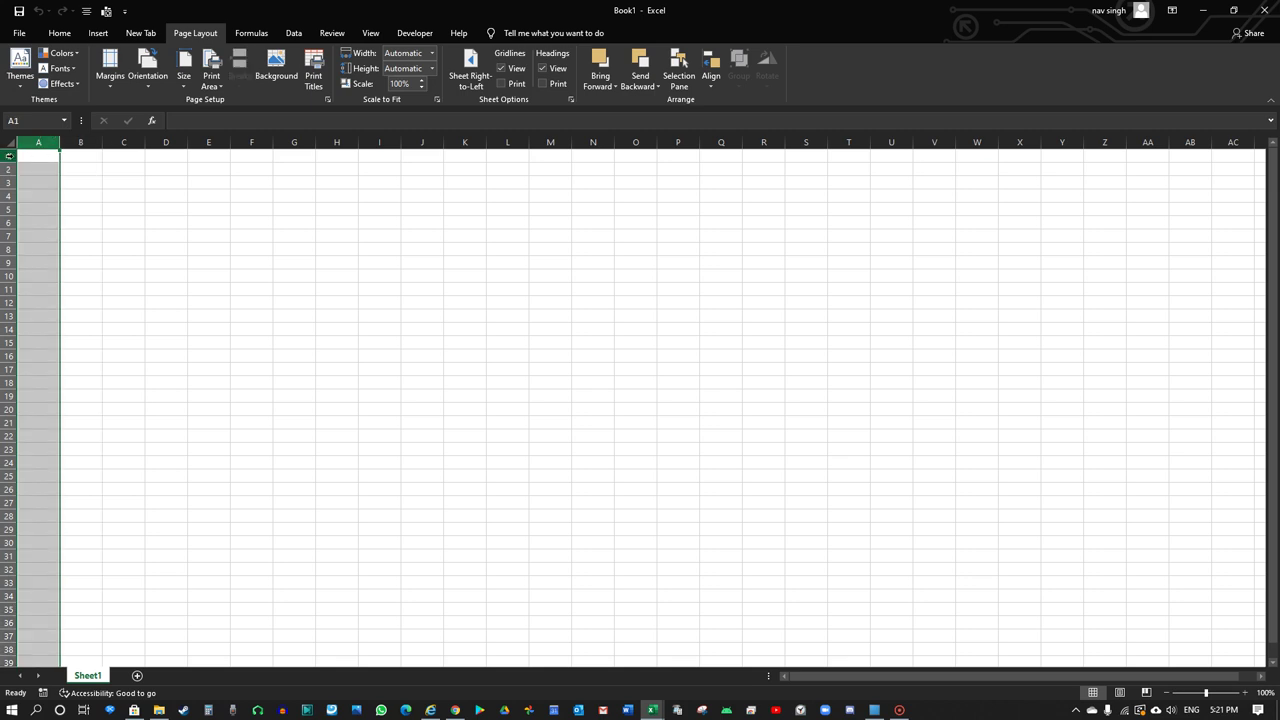
{"action": "left_click", "coordinate": [9, 155]}
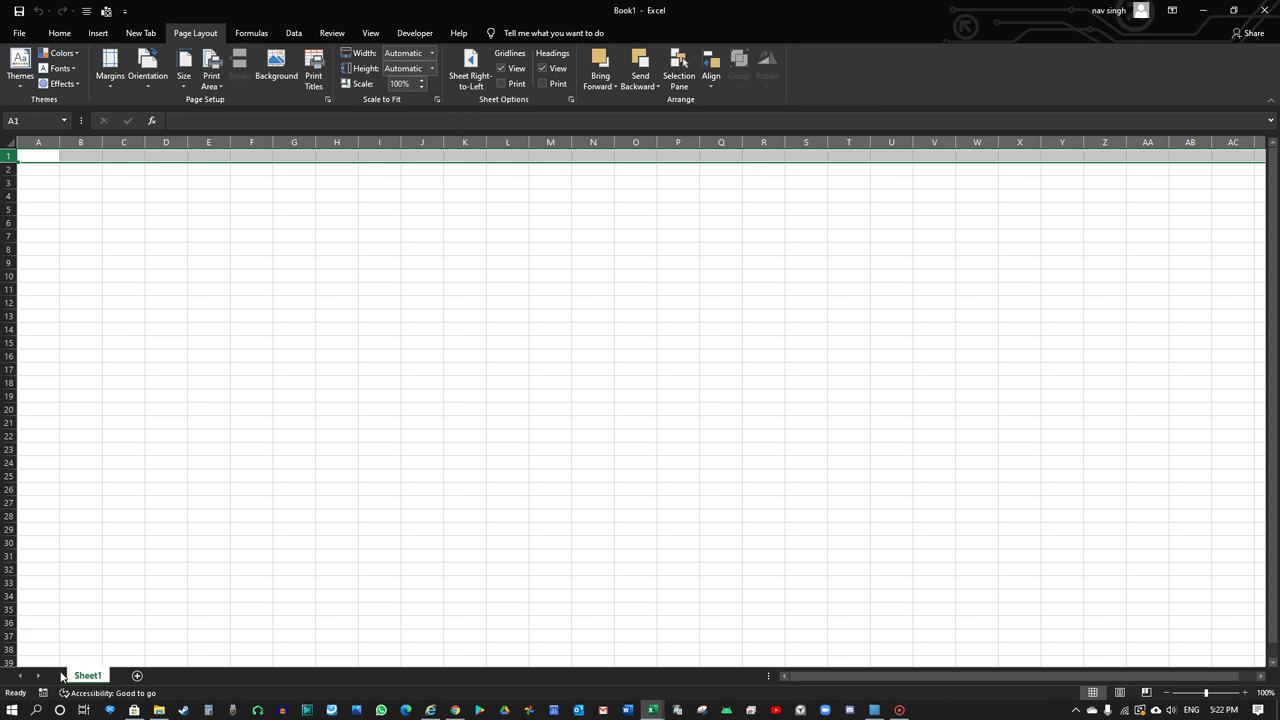
{"action": "key", "text": "shift+space"}
{"action": "mouse_move", "coordinate": [66, 180]}
{"action": "left_mouse_down"}
{"action": "mouse_move", "coordinate": [195, 170]}
{"action": "mouse_move", "coordinate": [80, 436]}
{"action": "left_mouse_up"}
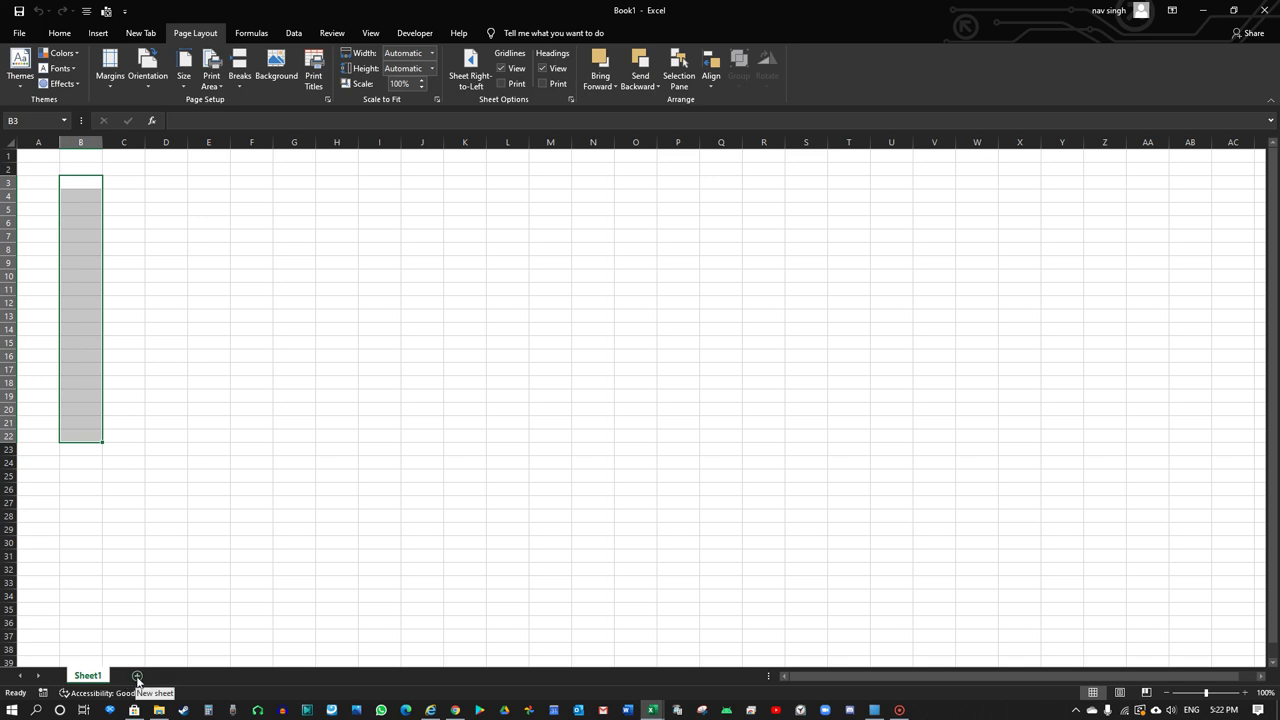
Step: Add eight new blank worksheets, Sheet2 through Sheet9
{"action": "left_click", "coordinate": [137, 676]}
{"action": "left_click", "coordinate": [181, 676]}
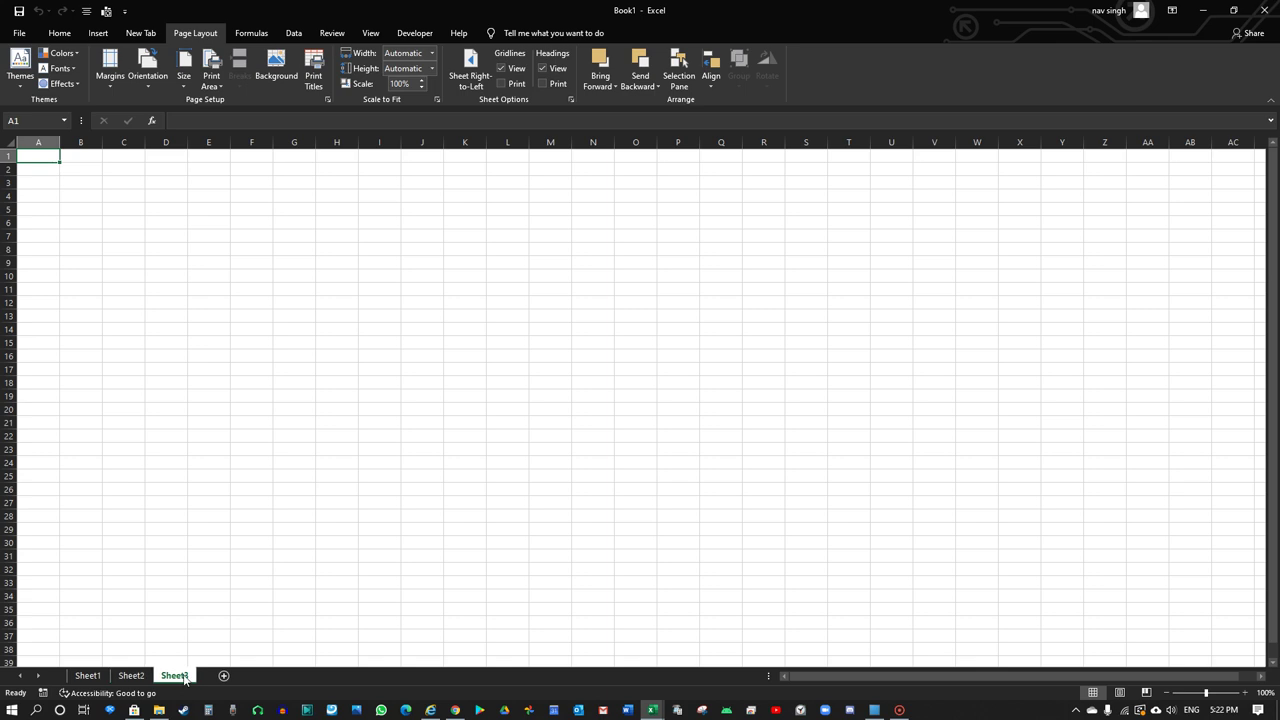
{"action": "left_click", "coordinate": [224, 676]}
{"action": "left_click", "coordinate": [267, 676]}
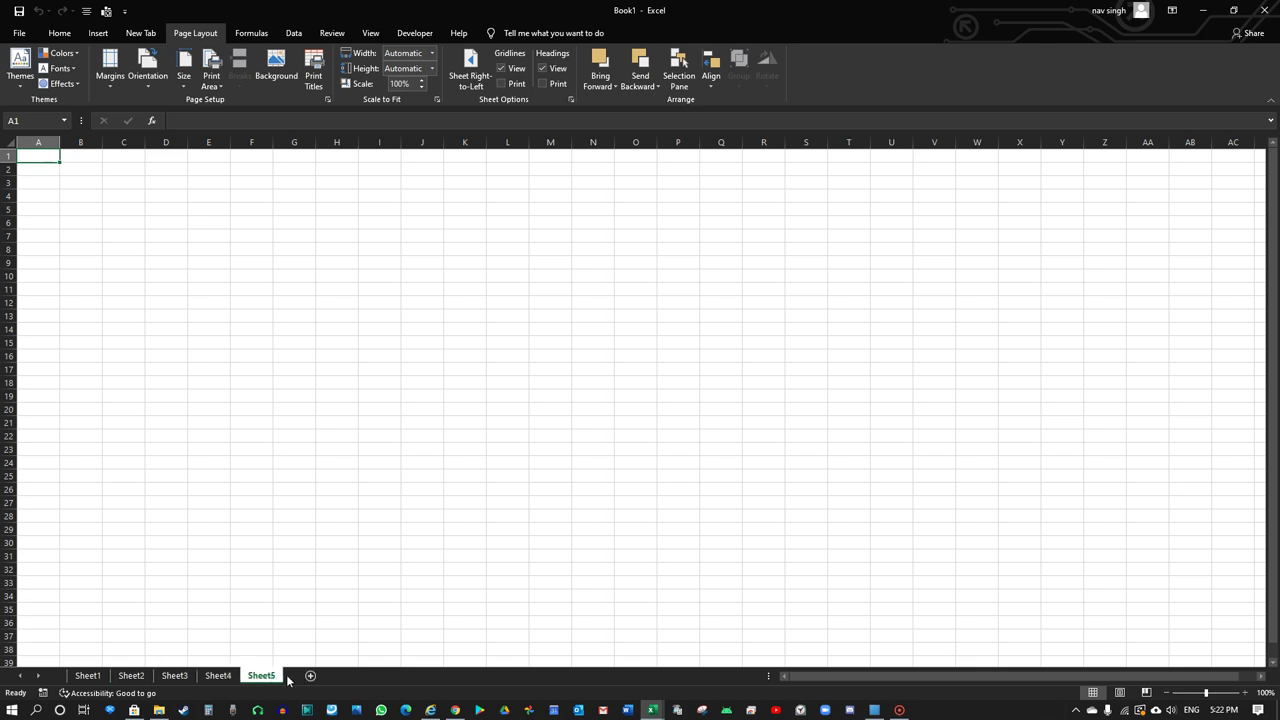
{"action": "left_click", "coordinate": [310, 676]}
{"action": "left_click", "coordinate": [353, 676]}
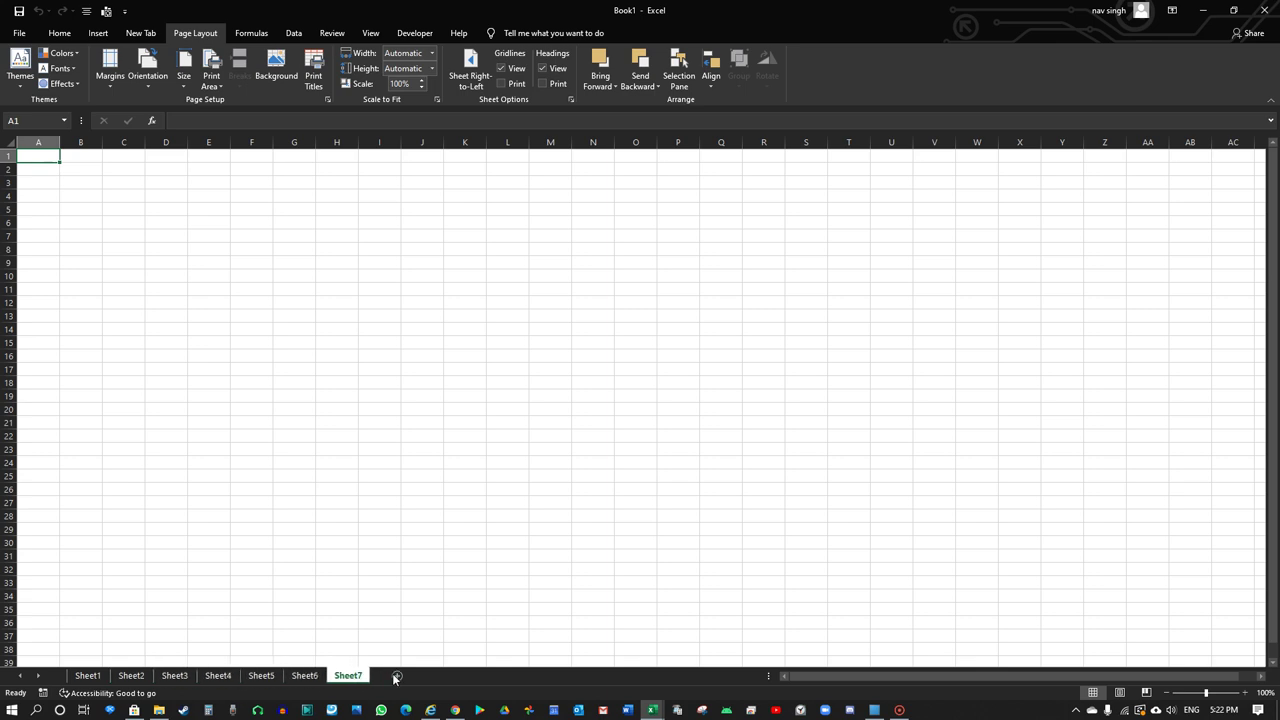
{"action": "left_click", "coordinate": [396, 677]}
{"action": "left_click", "coordinate": [439, 677]}
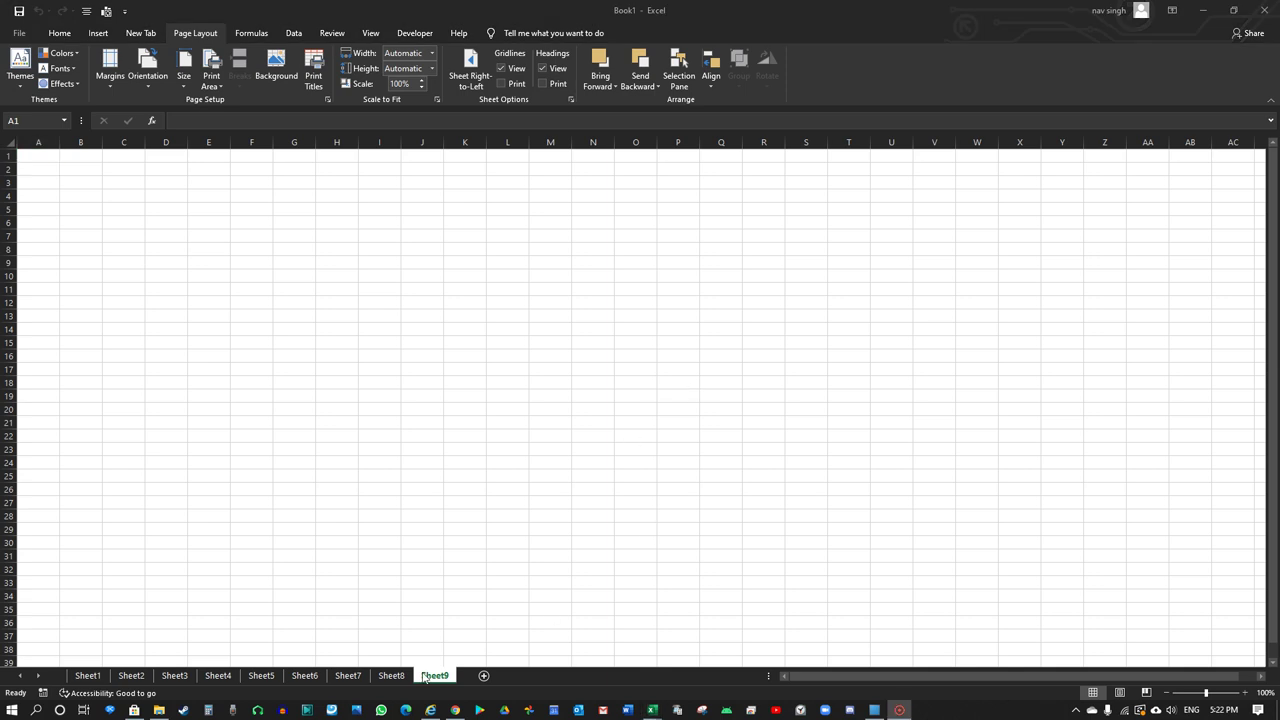
Step: Delete Sheet2 and Sheet4, then bring up the tab options for Sheet3
{"action": "right_click", "coordinate": [133, 680]}
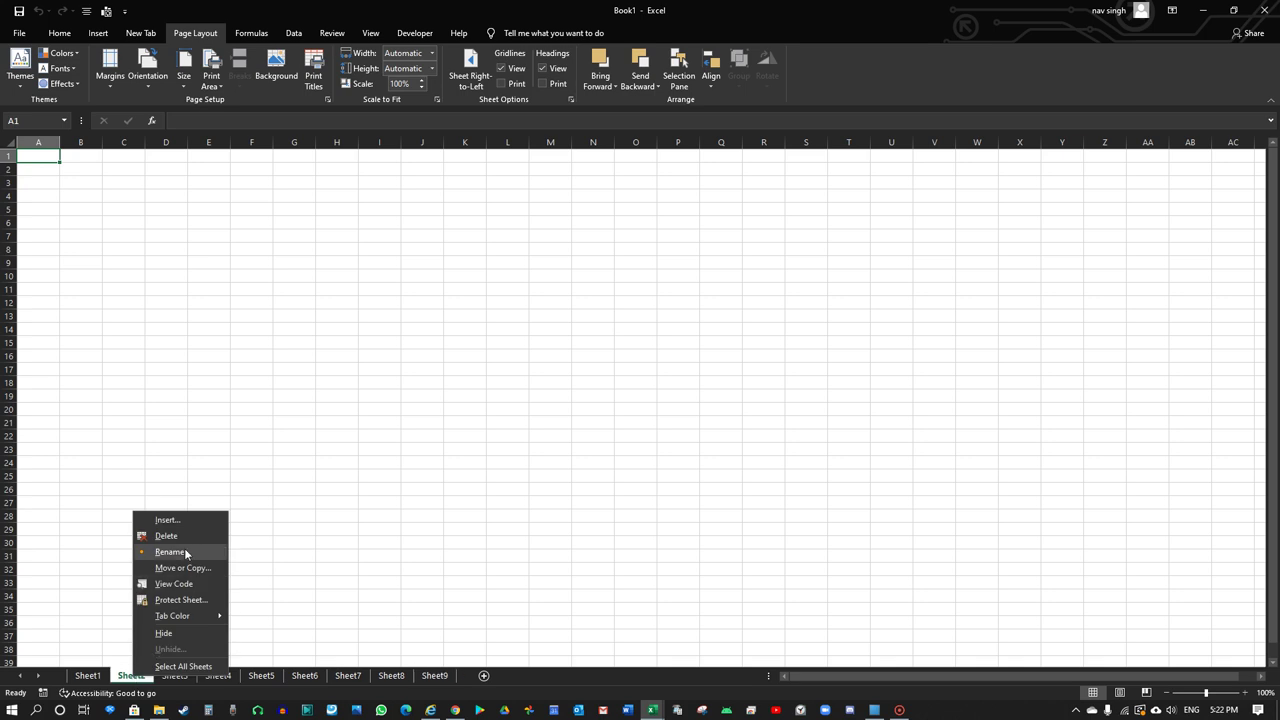
{"action": "left_click", "coordinate": [165, 537]}
{"action": "right_click", "coordinate": [175, 678]}
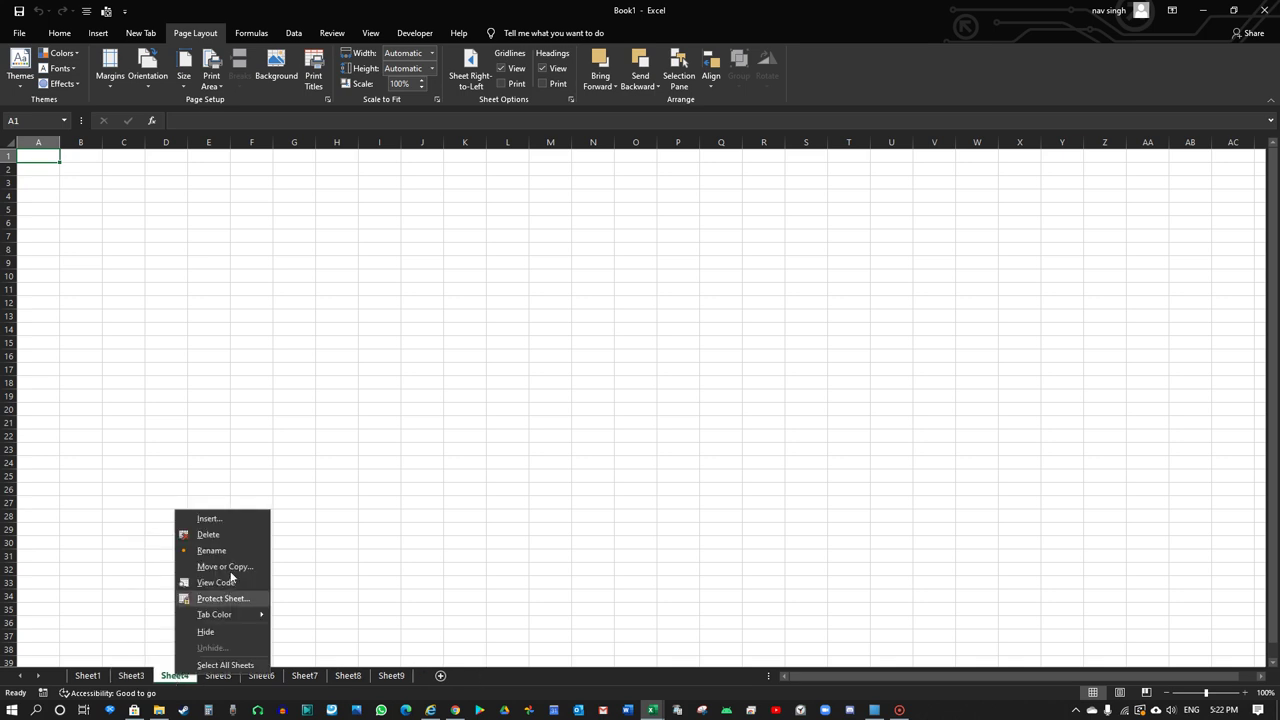
{"action": "left_click", "coordinate": [222, 535]}
{"action": "right_click", "coordinate": [136, 677]}
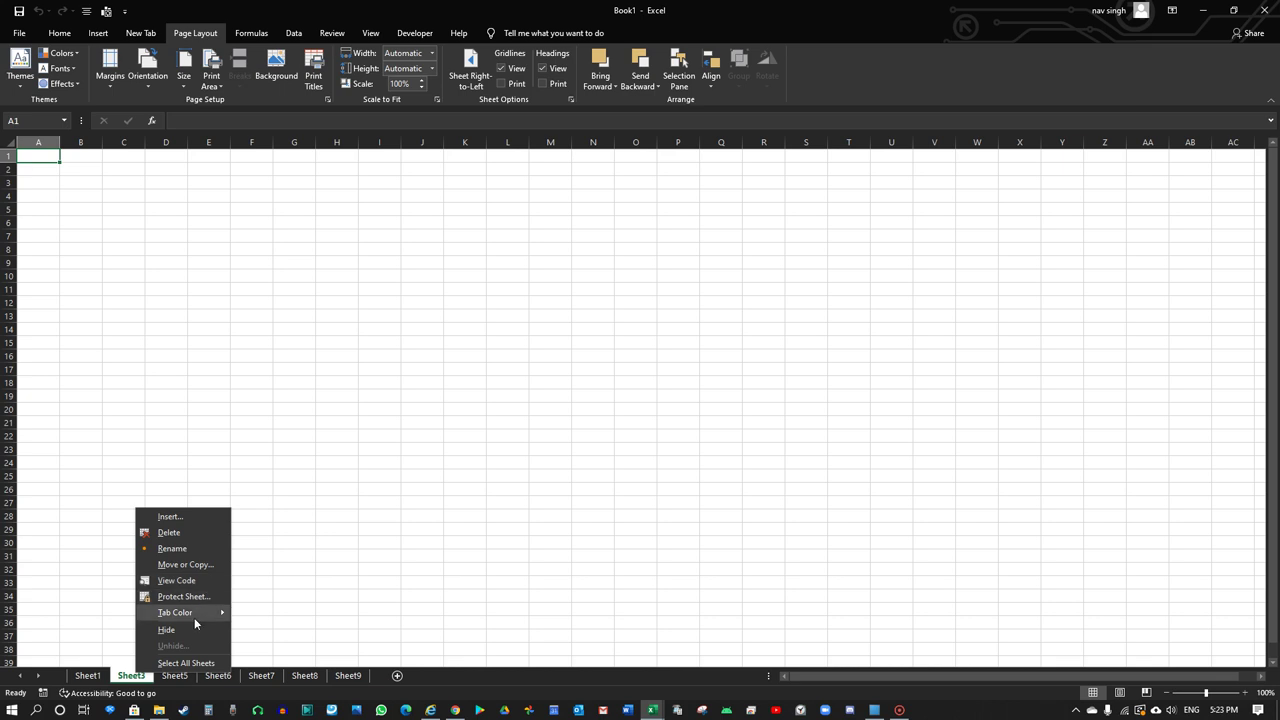
Step: Give Sheet3 a red tab colour and switch to Sheet5
{"action": "mouse_move", "coordinate": [194, 617]}
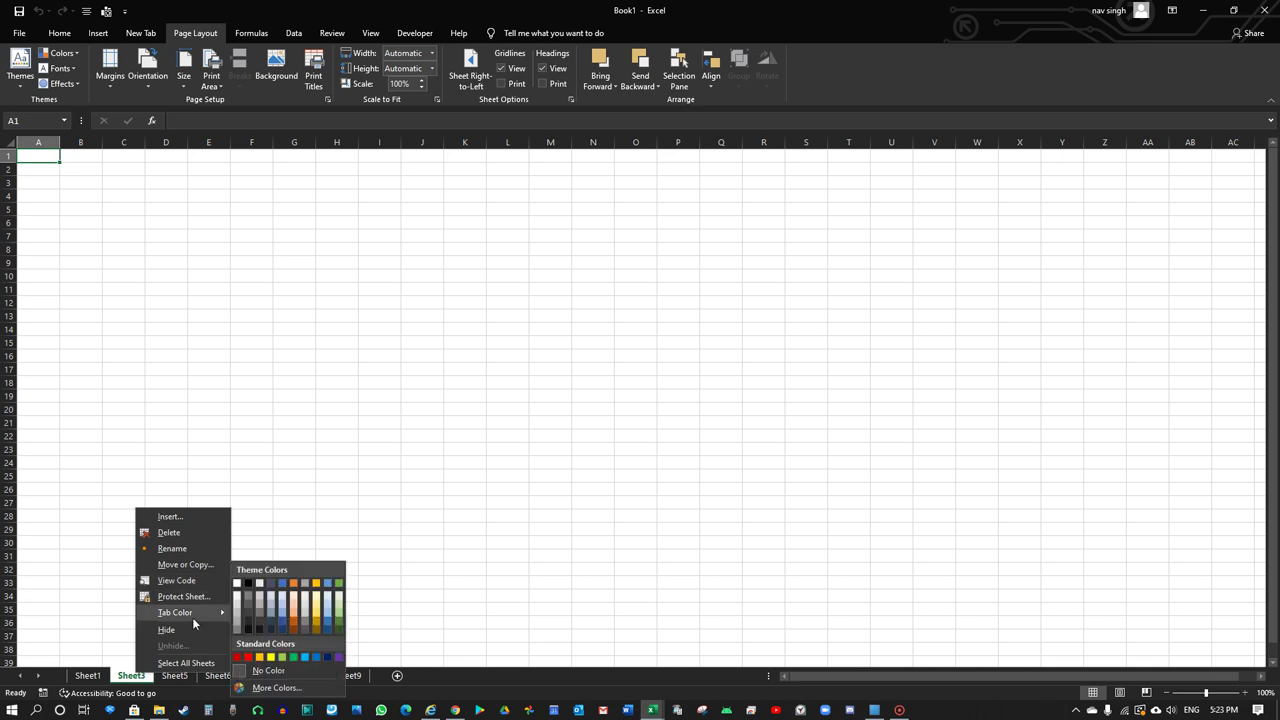
{"action": "left_click", "coordinate": [237, 657]}
{"action": "left_click", "coordinate": [177, 679]}
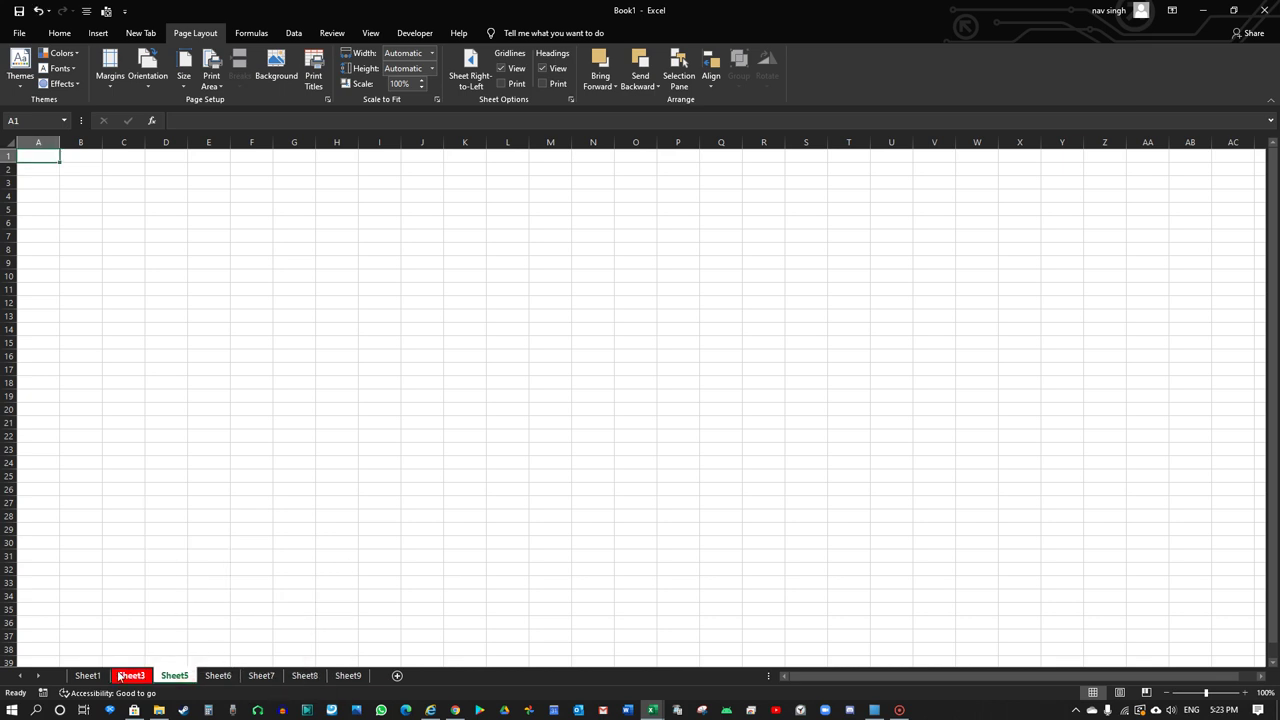
{"action": "scroll", "coordinate": [123, 623], "scroll_direction": "down", "scroll_amount": 1}
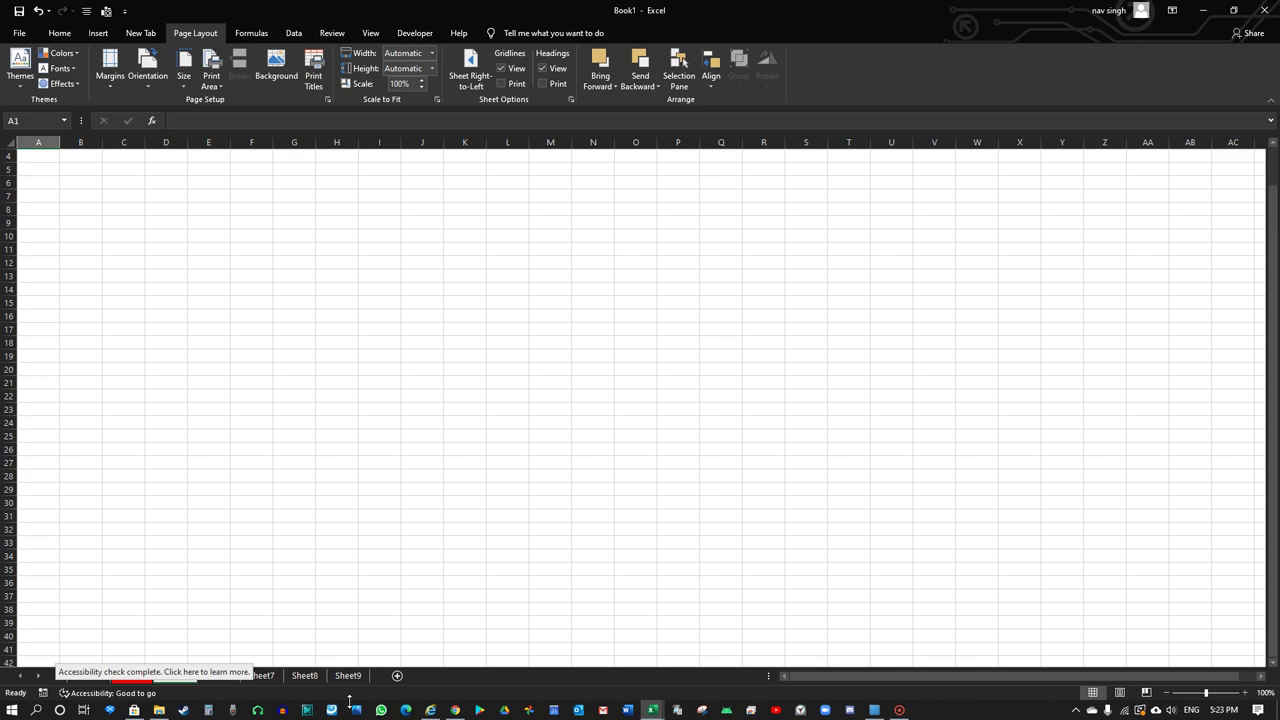
Step: View Sheet5 in Page Layout and Page Break Preview, then return to Normal view
{"action": "left_click", "coordinate": [1120, 693]}
{"action": "left_click", "coordinate": [1145, 693]}
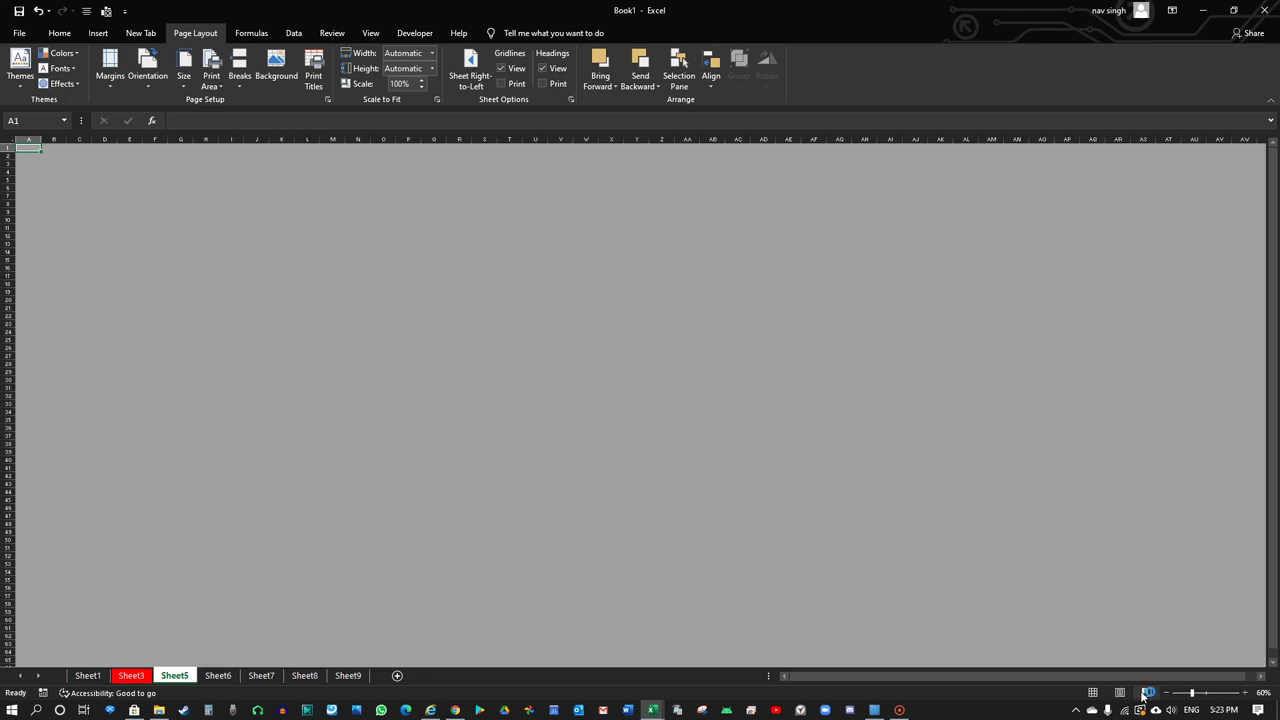
{"action": "left_click", "coordinate": [1094, 693]}
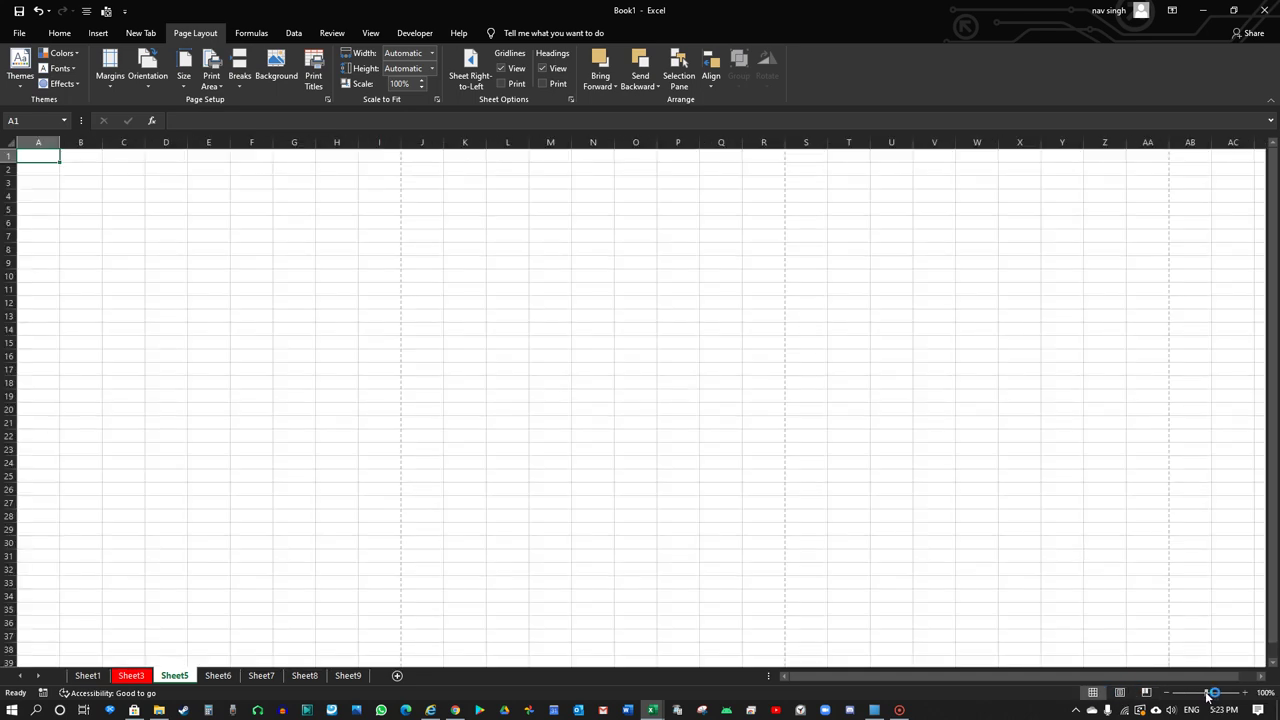
Step: Zoom the sheet from 51% to about 93%, then reset it to 100%
{"action": "mouse_move", "coordinate": [1212, 693]}
{"action": "left_mouse_down"}
{"action": "mouse_move", "coordinate": [1232, 692]}
{"action": "mouse_move", "coordinate": [1188, 693]}
{"action": "left_mouse_up"}
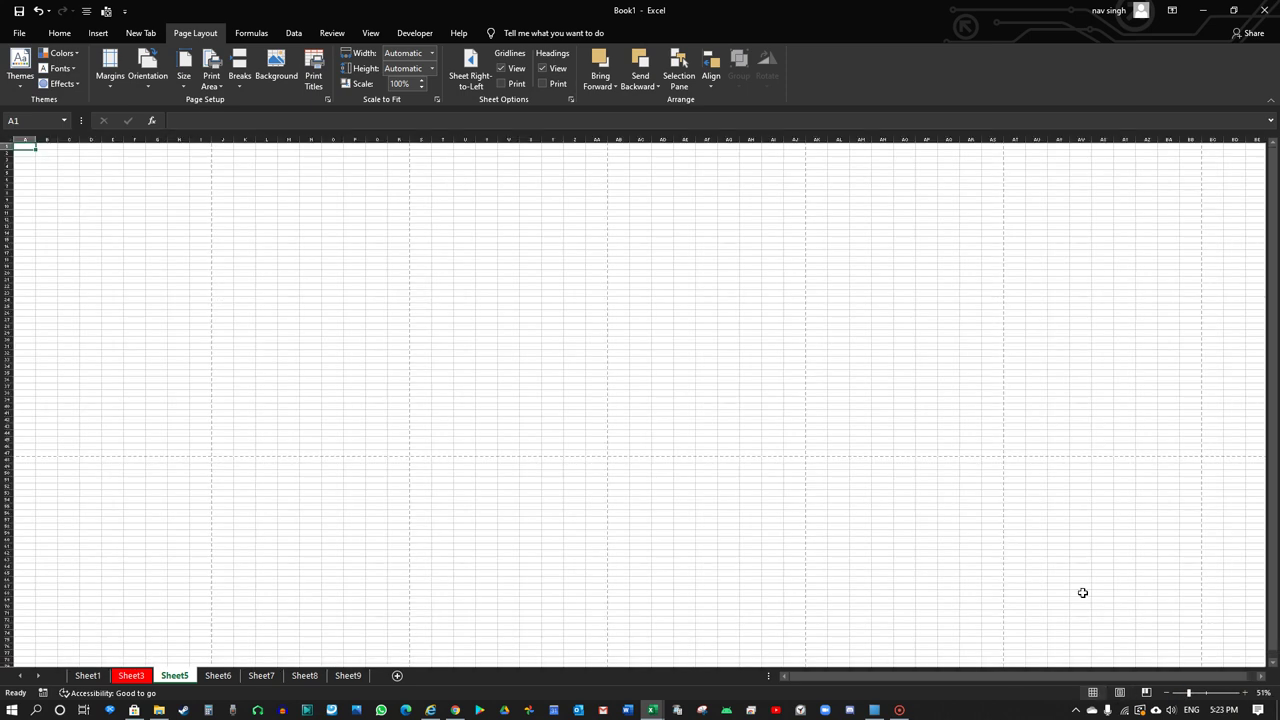
{"action": "left_click_drag", "start_coordinate": [1189, 693], "coordinate": [1205, 694]}
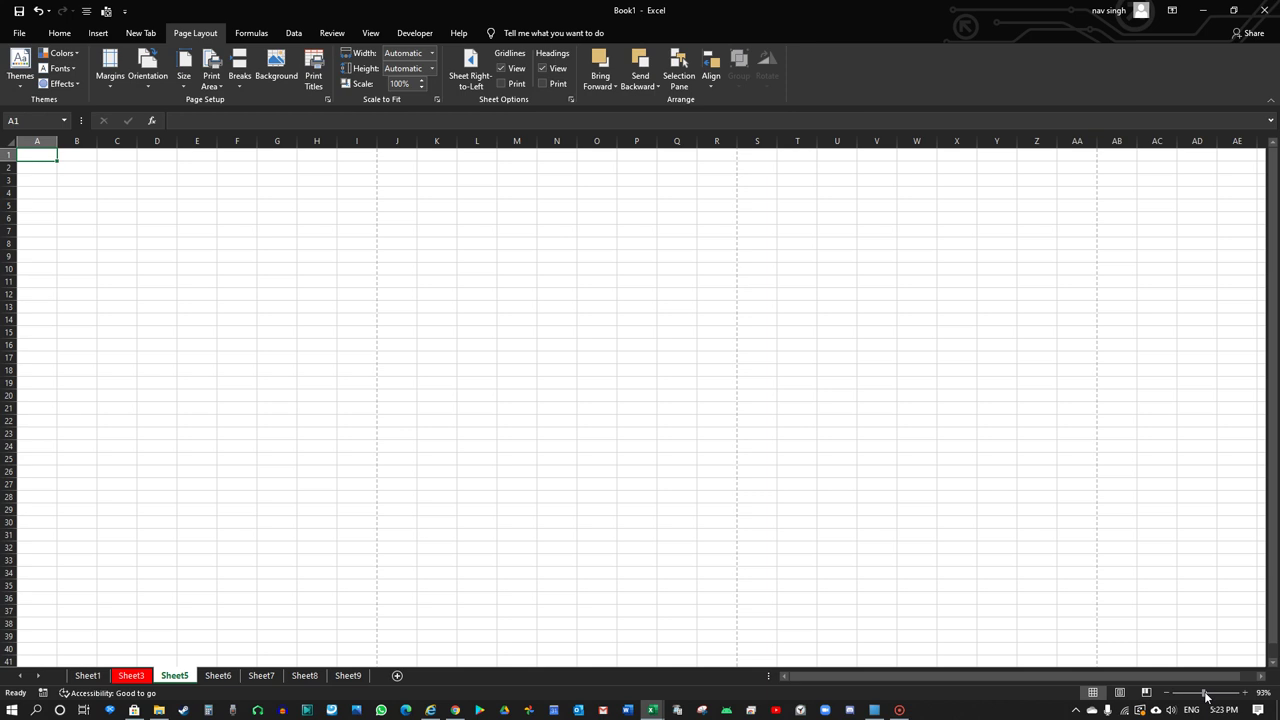
{"action": "left_click", "coordinate": [1245, 693]}
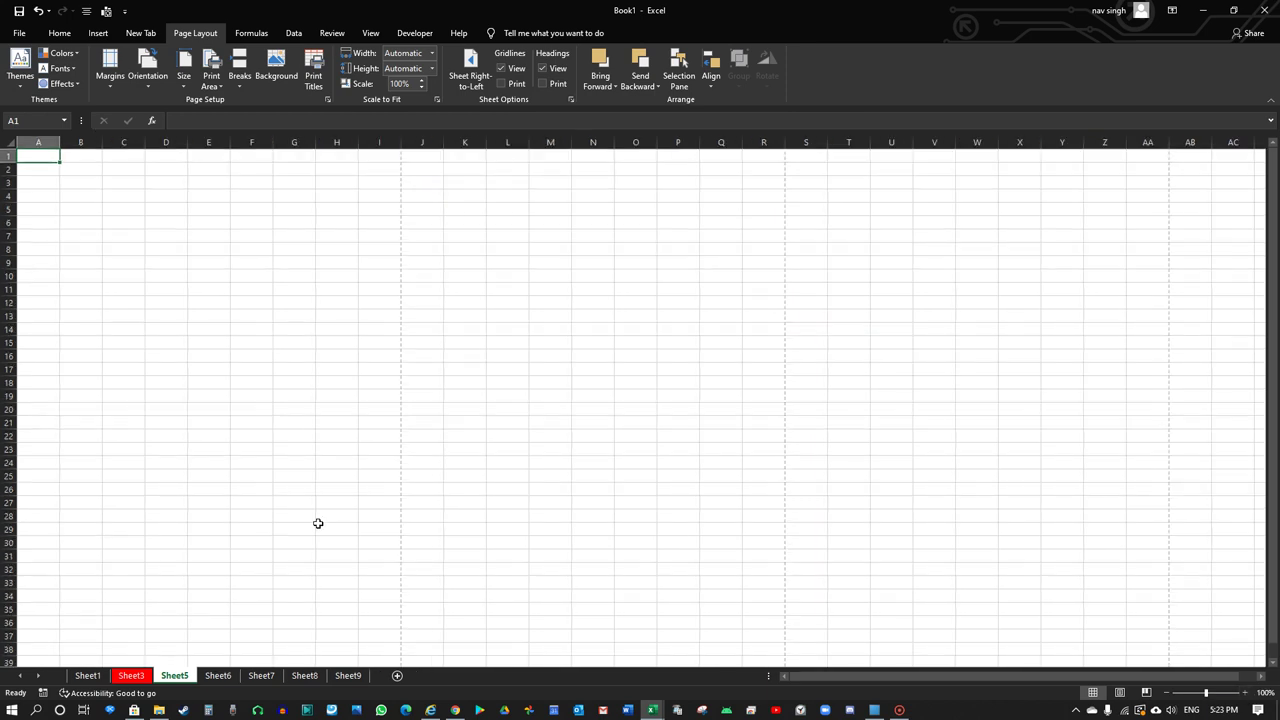